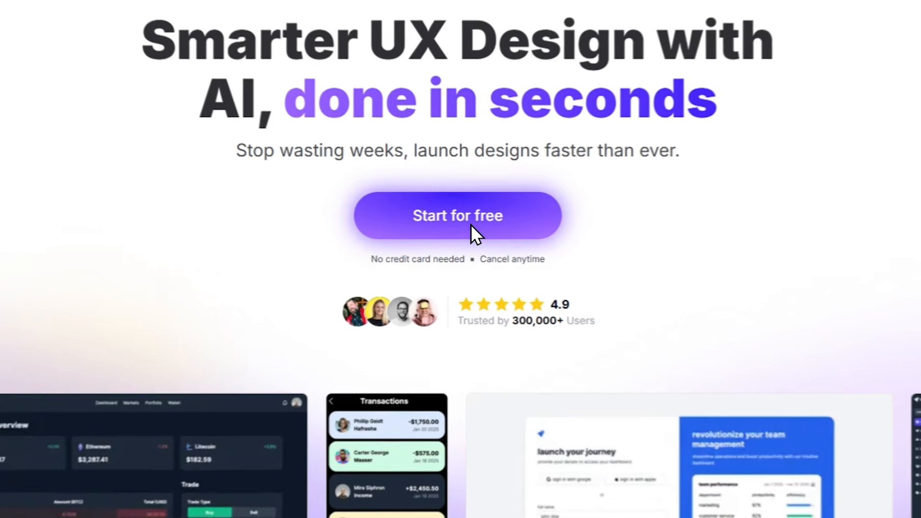
- Sign up for a free account with a full name, e-mail address and password, then open the dashboard
{"action": "left_click", "coordinate": [470, 225]}
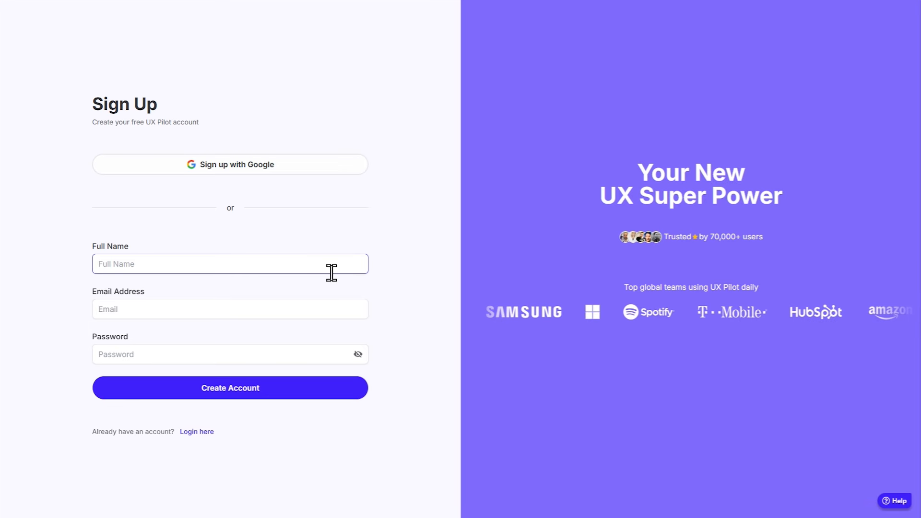
{"action": "type", "text": "DS CODE"}
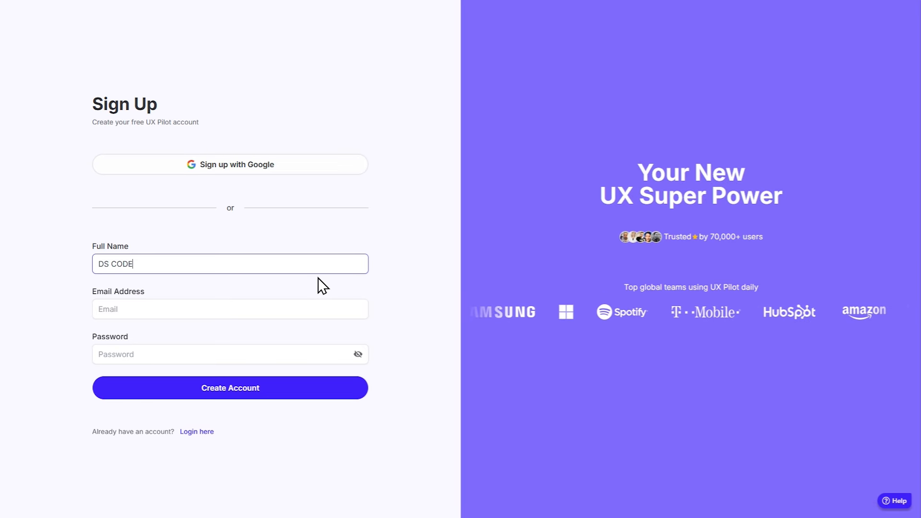
{"action": "left_click", "coordinate": [330, 314]}
{"action": "left_click", "coordinate": [329, 356]}
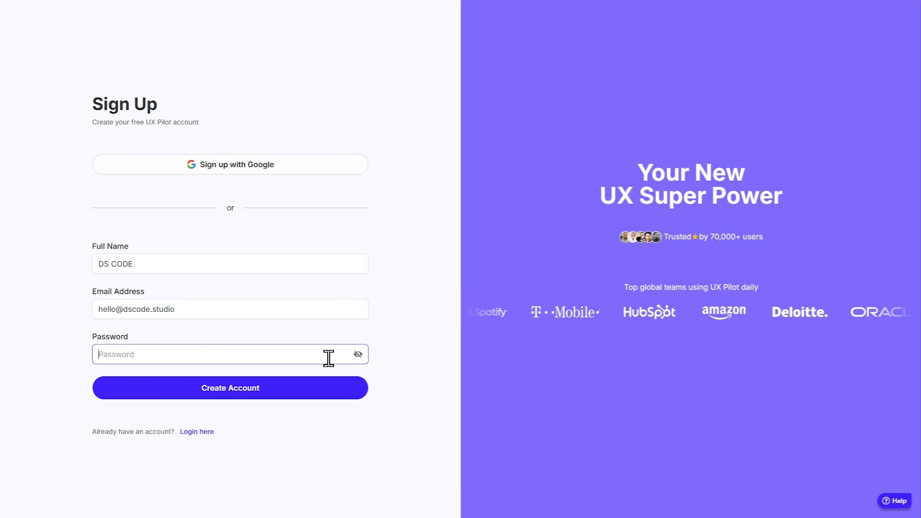
{"action": "type", "text": "••••••••••"}
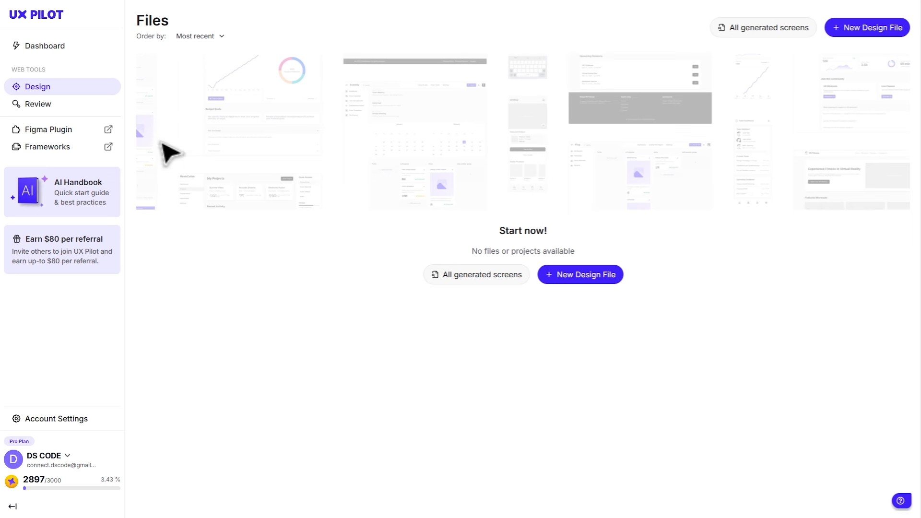
{"action": "left_click", "coordinate": [72, 45]}
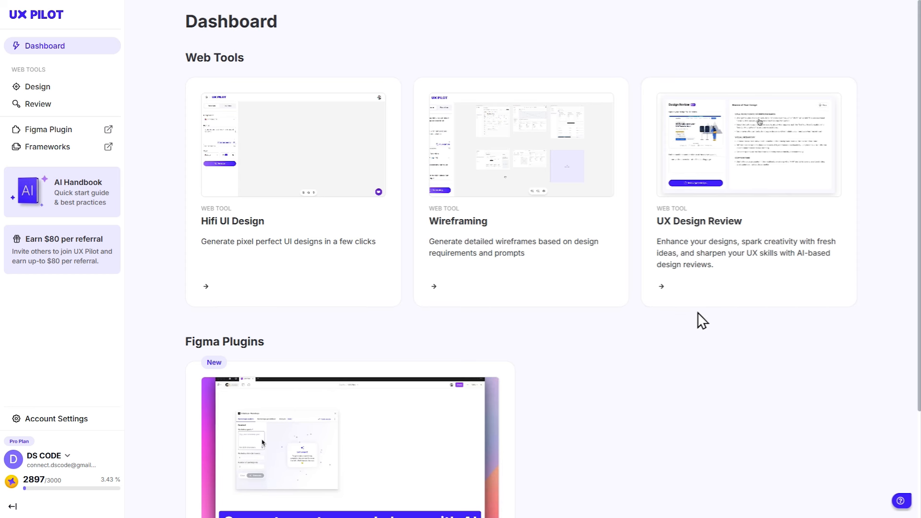
{"action": "scroll", "coordinate": [698, 312], "scroll_direction": "down", "scroll_amount": 3}
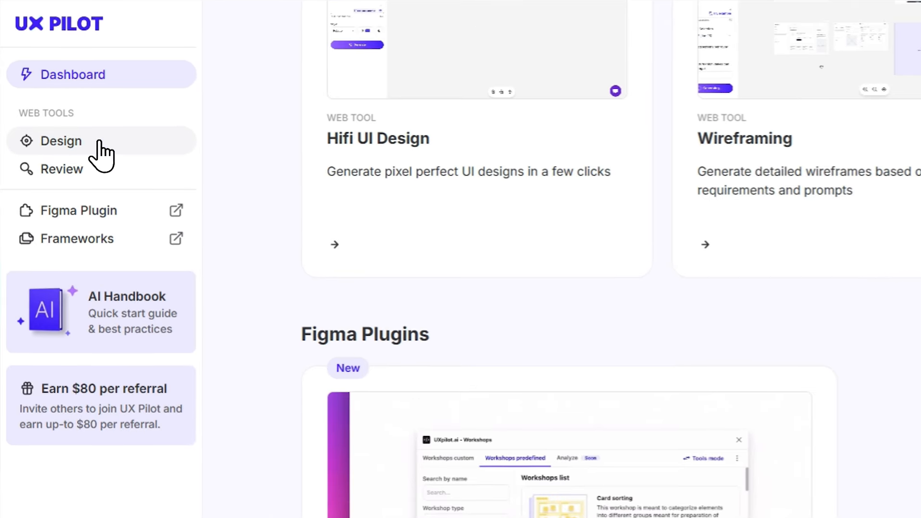
{"action": "left_click", "coordinate": [99, 141]}
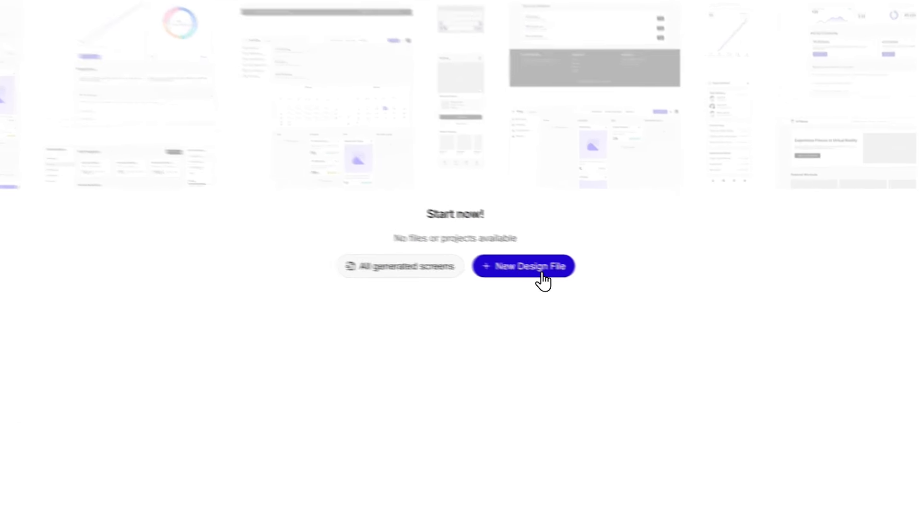
- Create a page named 'Mobile App' whose context requests a modern, clean, minimal mobile dashboard
{"action": "left_click", "coordinate": [594, 275]}
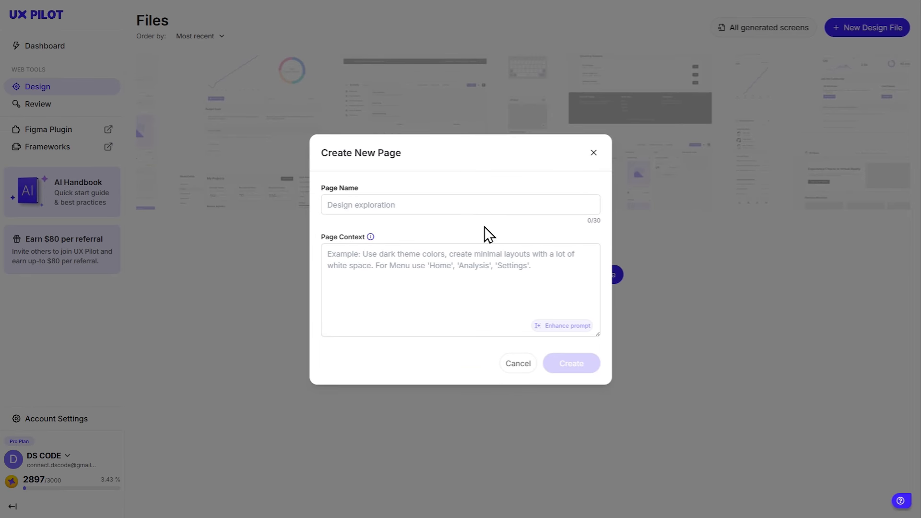
{"action": "left_click", "coordinate": [438, 211]}
{"action": "type", "text": "Mobile App"}
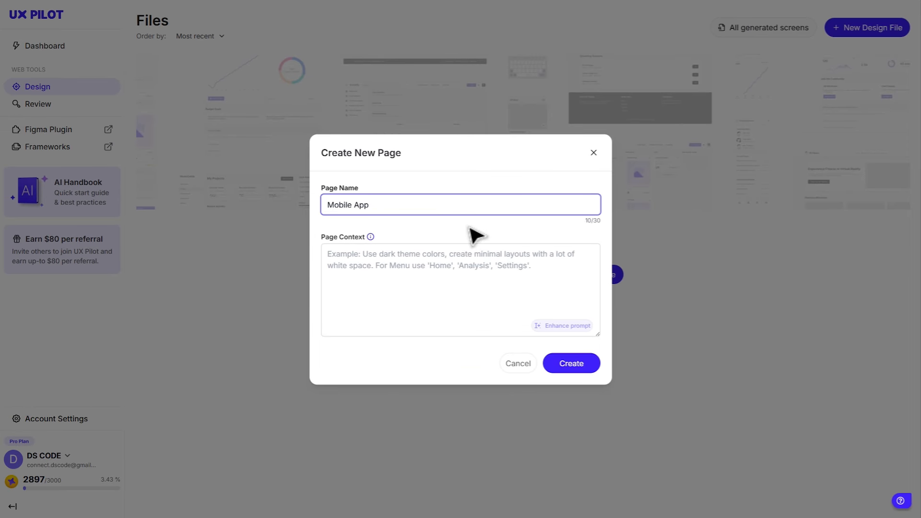
{"action": "left_click", "coordinate": [472, 230]}
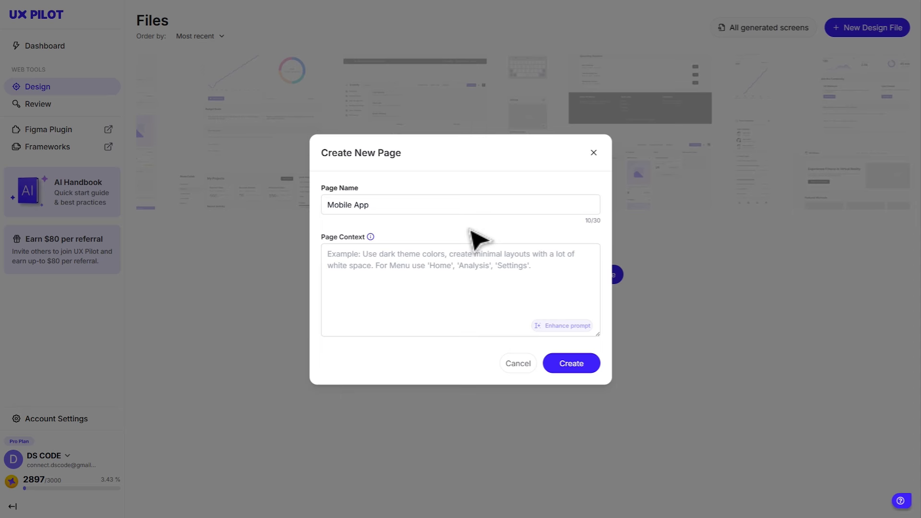
{"action": "left_click", "coordinate": [451, 278]}
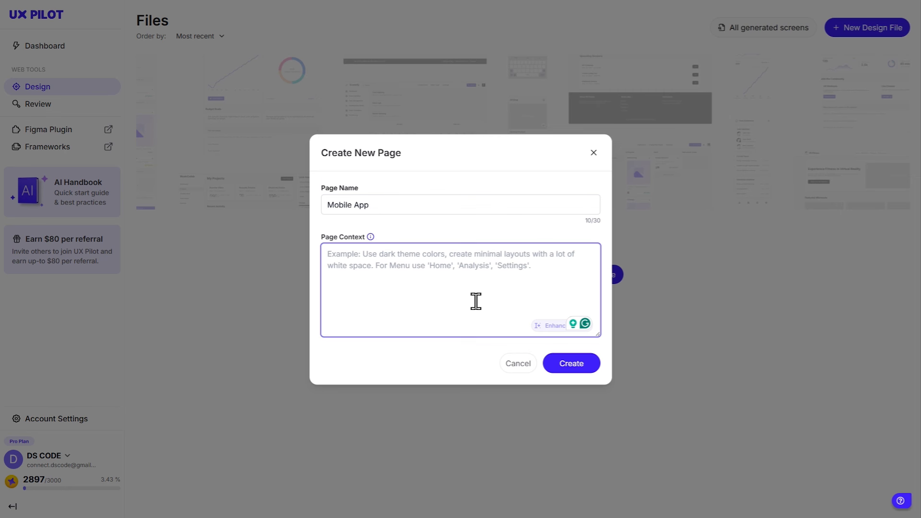
{"action": "type", "text": "Create a modern"}
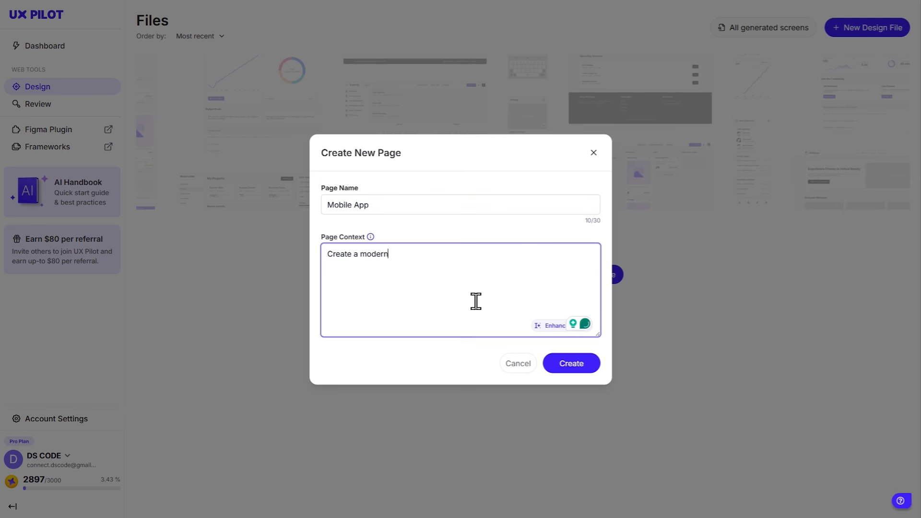
{"action": "type", "text": " mobile app dashboard with a"}
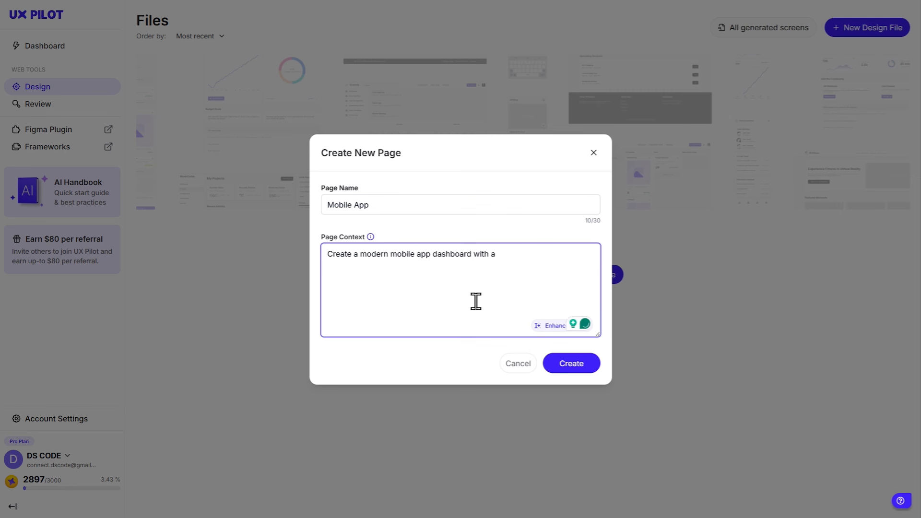
{"action": "type", "text": " clean, minimal layout, soft colors, "}
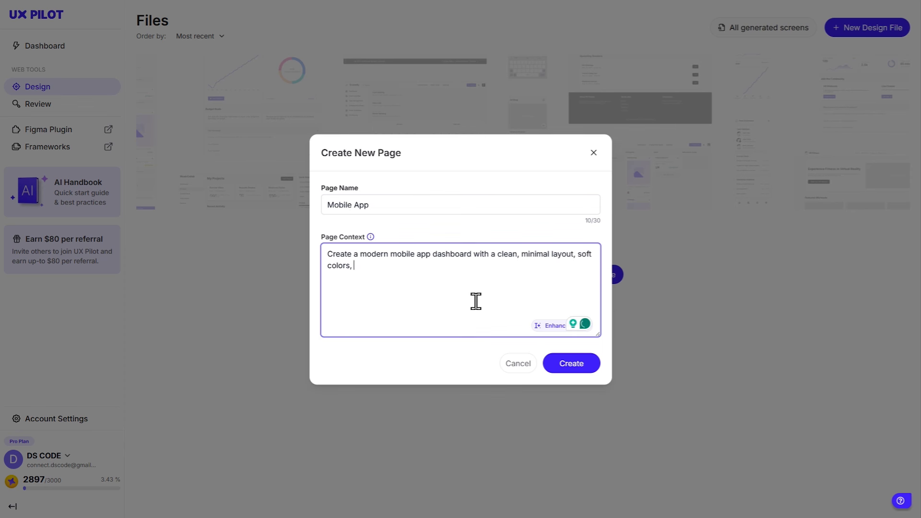
{"action": "type", "text": "and a bottom navigation bar with Home"}
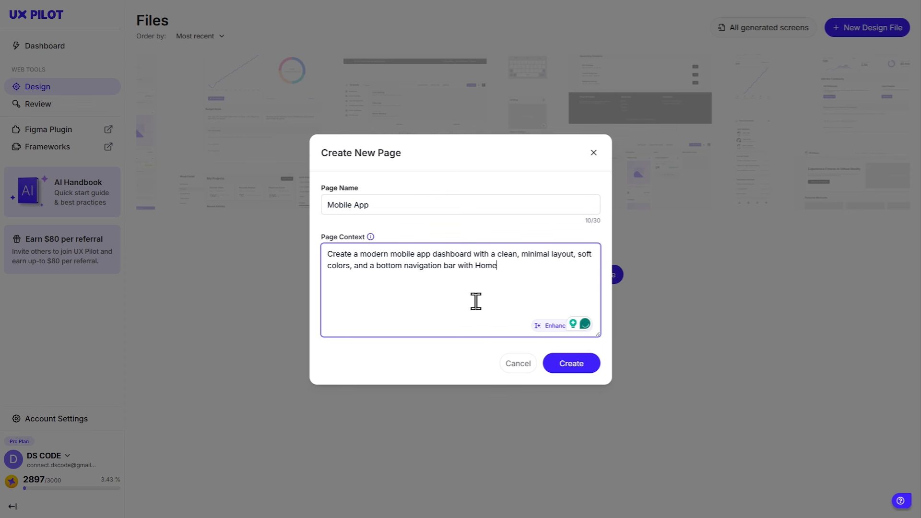
{"action": "type", "text": ", Analytics, and Profile tabs"}
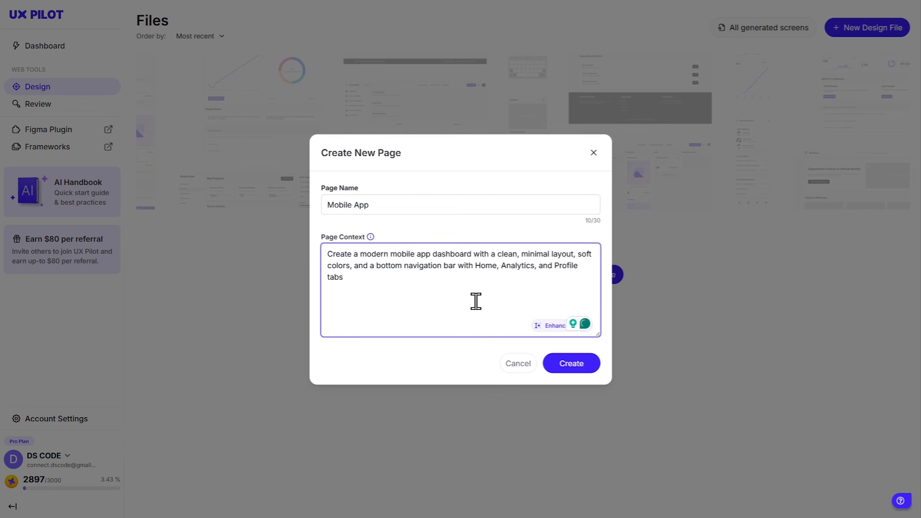
{"action": "left_click", "coordinate": [492, 357]}
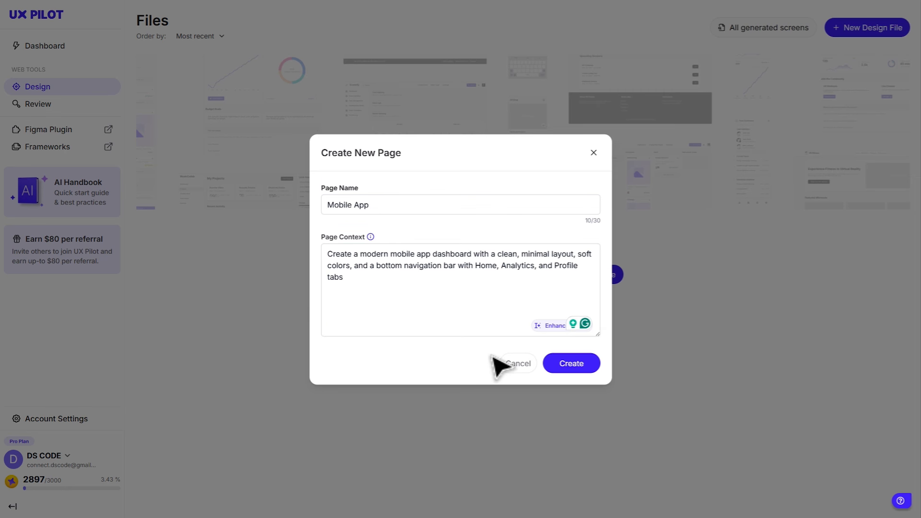
{"action": "left_click", "coordinate": [576, 367]}
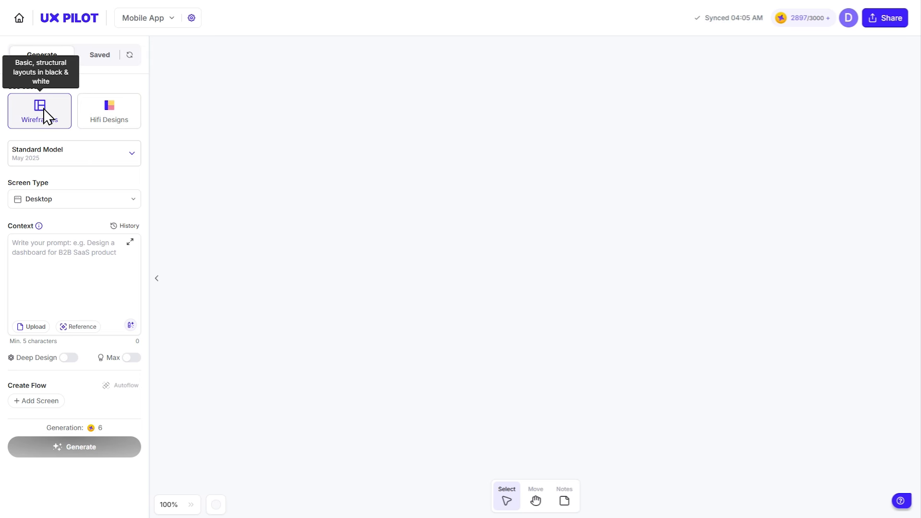
- Keep the Standard Model May 2025 and set the screen type to Mobile app
{"action": "left_click", "coordinate": [73, 157]}
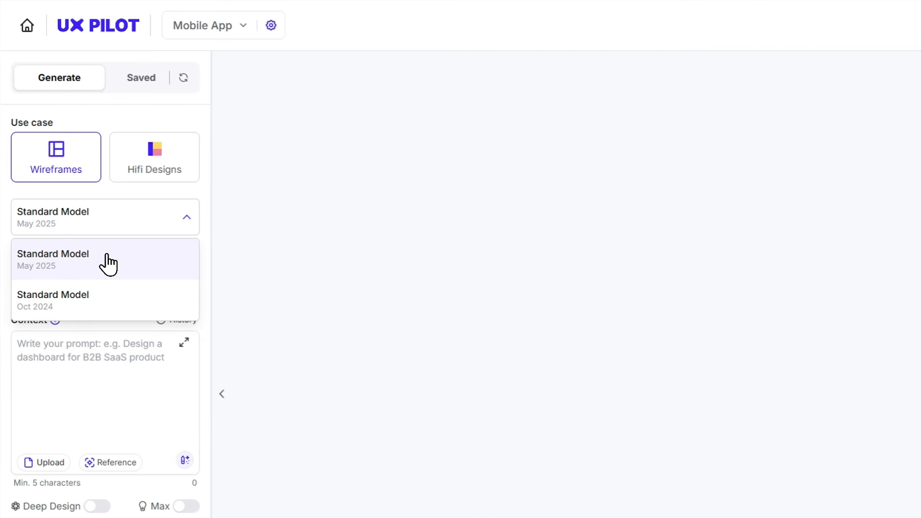
{"action": "left_click", "coordinate": [108, 259]}
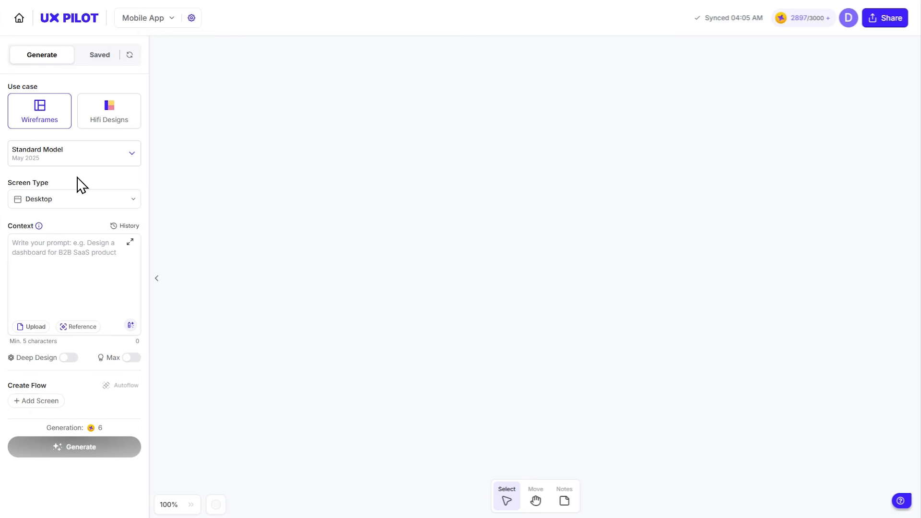
{"action": "left_click", "coordinate": [72, 200]}
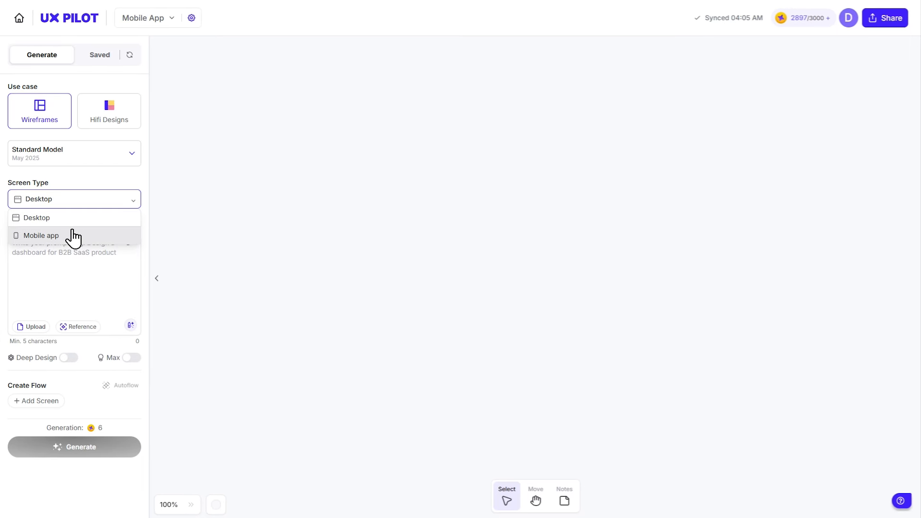
{"action": "left_click", "coordinate": [73, 235]}
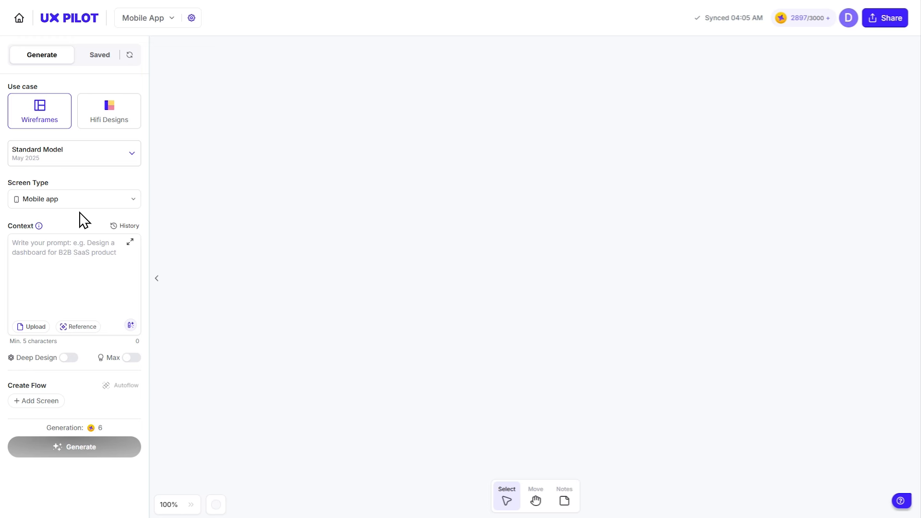
{"action": "left_click", "coordinate": [80, 264]}
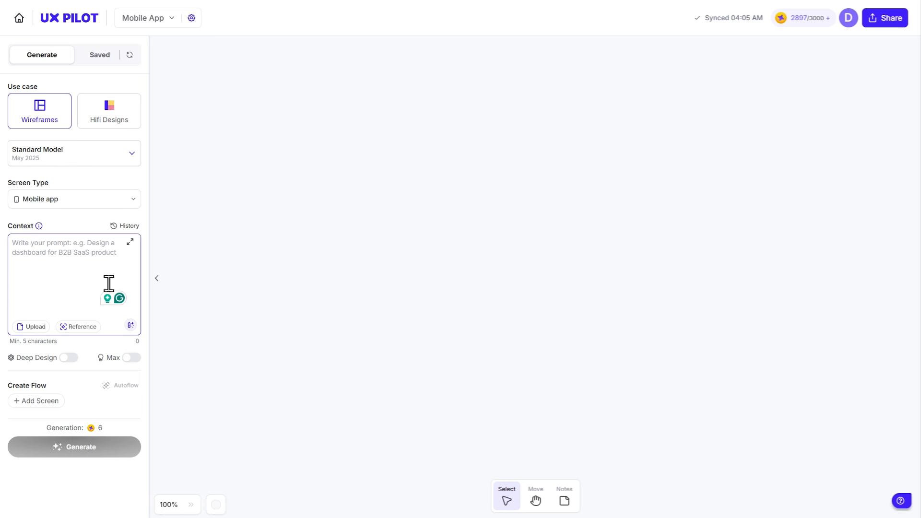
- Generate a wireframe from 'Design a clean finance dashboard with a minimal layout', leaving Deep Design off
{"action": "type", "text": "Design a clean finance dashboard with a "}
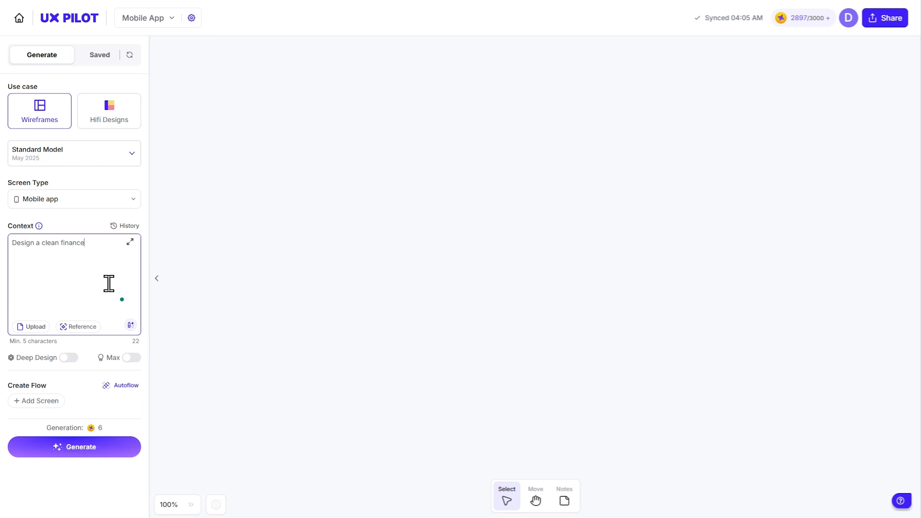
{"action": "type", "text": "minimal layout"}
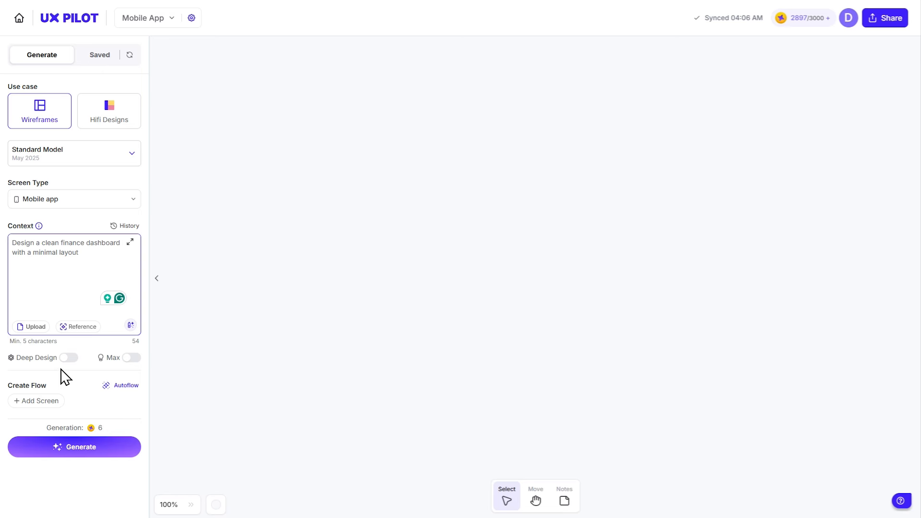
{"action": "left_click", "coordinate": [68, 358]}
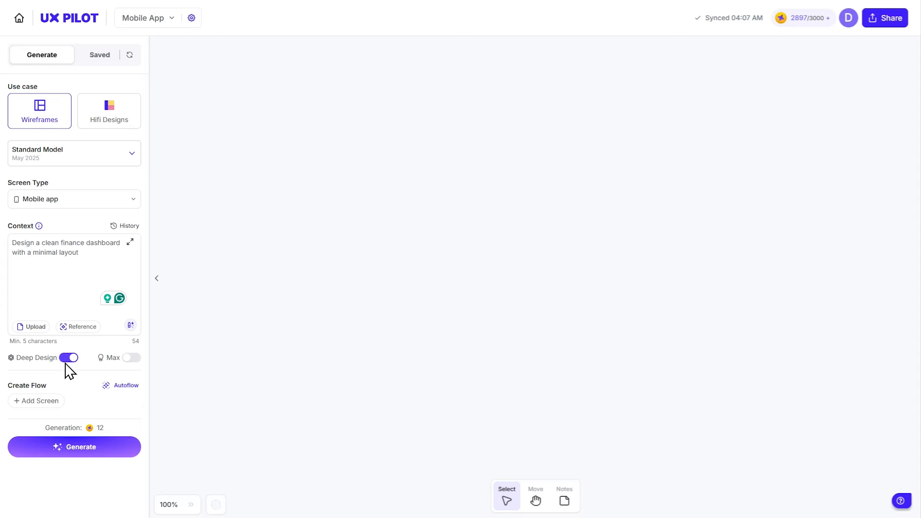
{"action": "left_click", "coordinate": [69, 359]}
{"action": "left_click", "coordinate": [94, 448]}
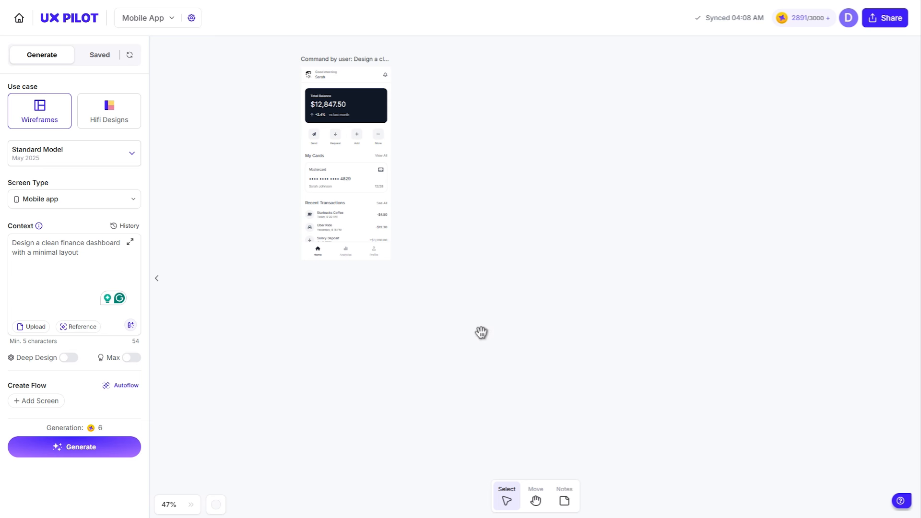
- Regenerate the dashboard's quick-action row with the section-edit prompt 'Add a withdrawal button'
{"action": "left_click_drag", "start_coordinate": [481, 332], "coordinate": [658, 436]}
{"action": "scroll", "coordinate": [576, 313], "scroll_direction": "up", "scroll_amount": 5}
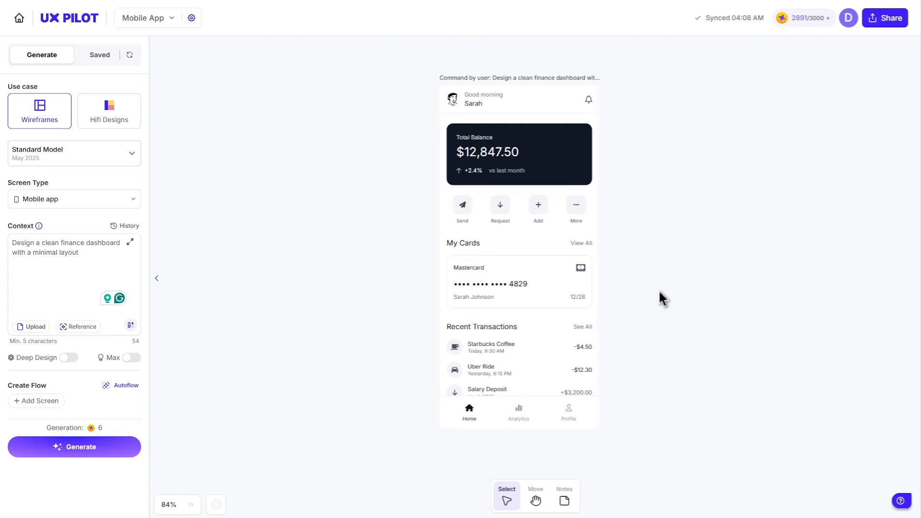
{"action": "left_click", "coordinate": [584, 267]}
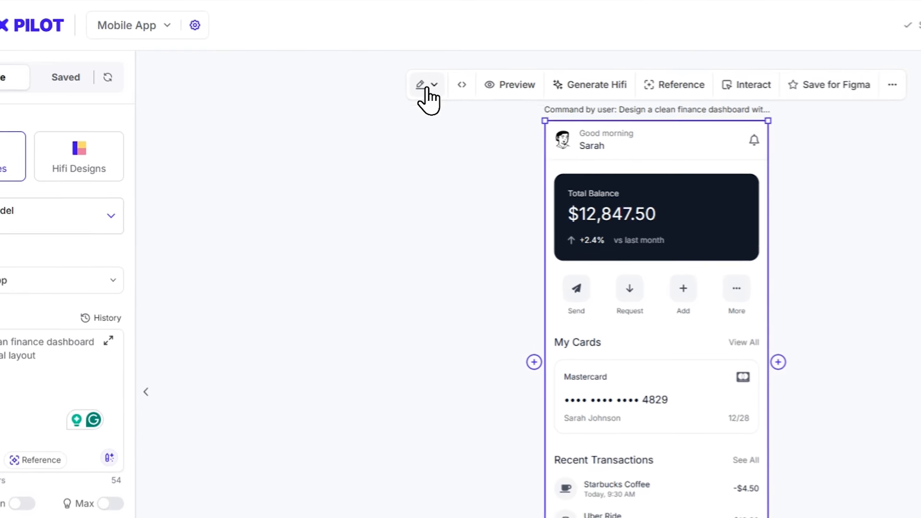
{"action": "left_click", "coordinate": [357, 60]}
{"action": "left_click", "coordinate": [460, 147]}
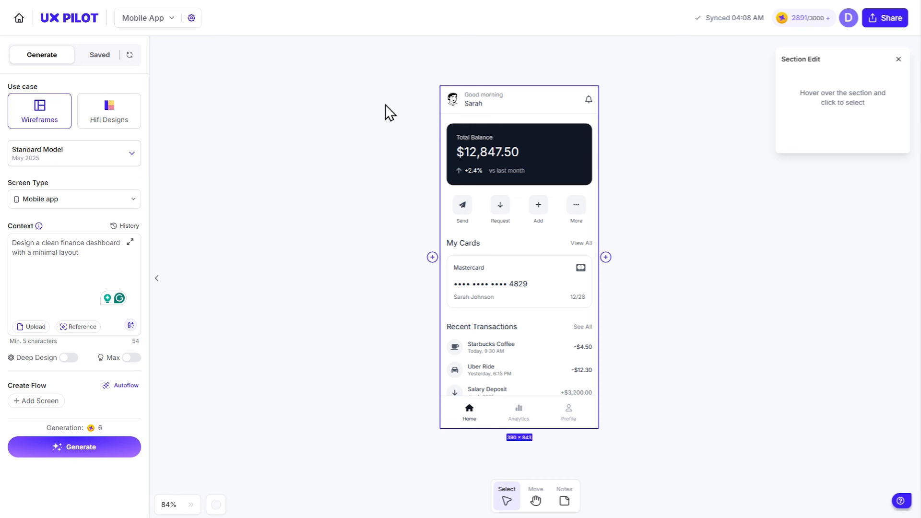
{"action": "left_click", "coordinate": [530, 209]}
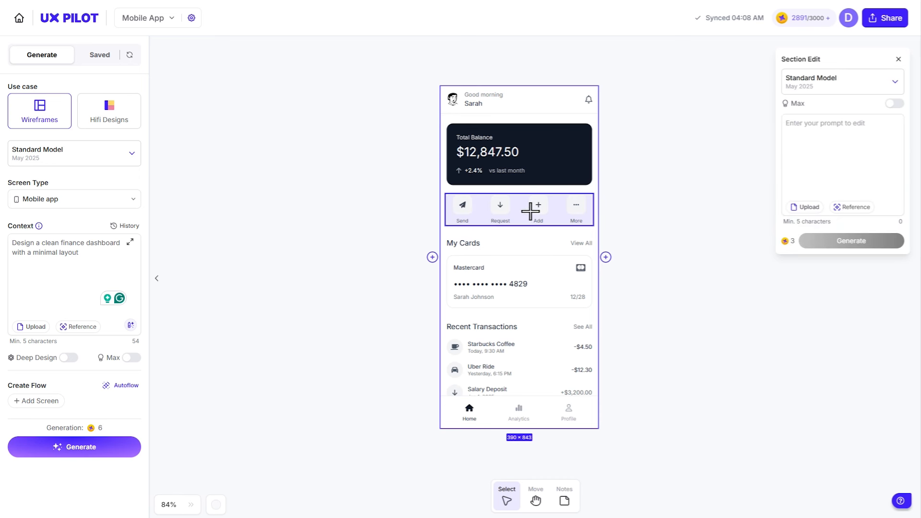
{"action": "left_click", "coordinate": [823, 146]}
{"action": "type", "text": "Add a withdrawal button"}
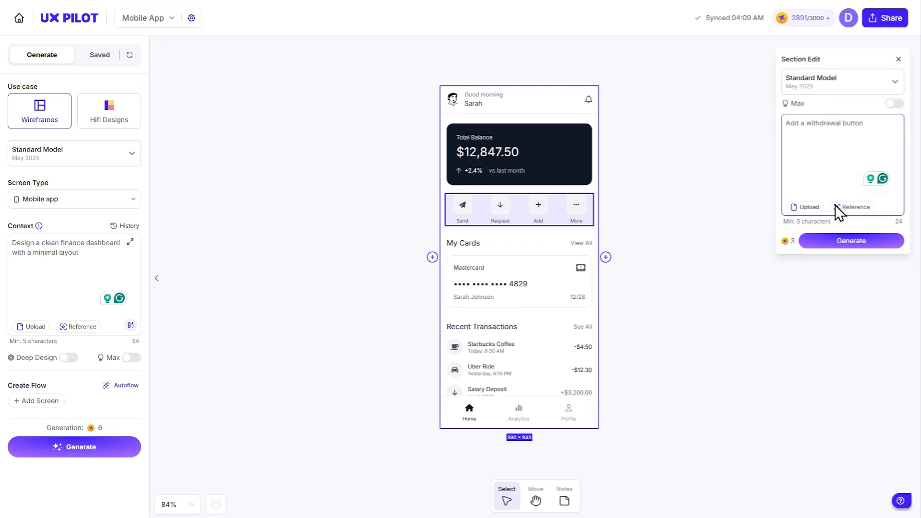
{"action": "left_click", "coordinate": [841, 246]}
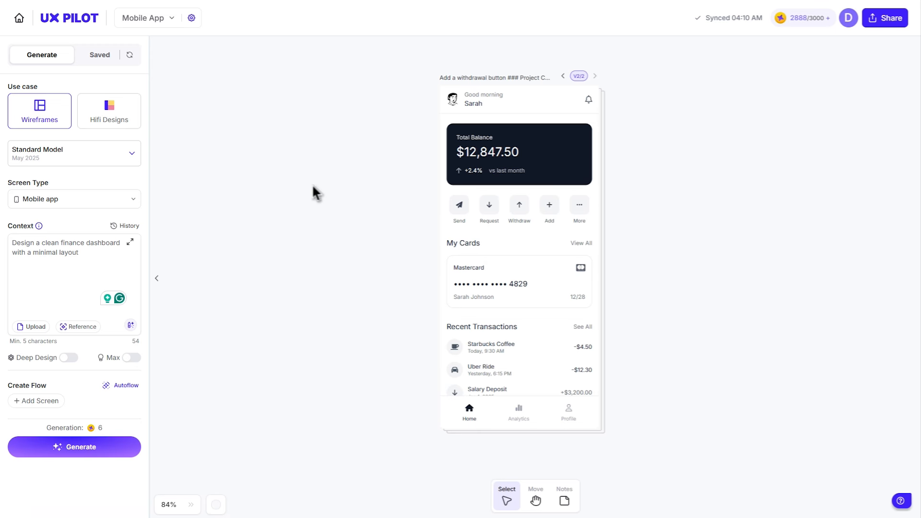
- Open UX Design Review, choose the Design Review use case, and upload the crypto-portfolio screen
{"action": "left_click", "coordinate": [19, 18]}
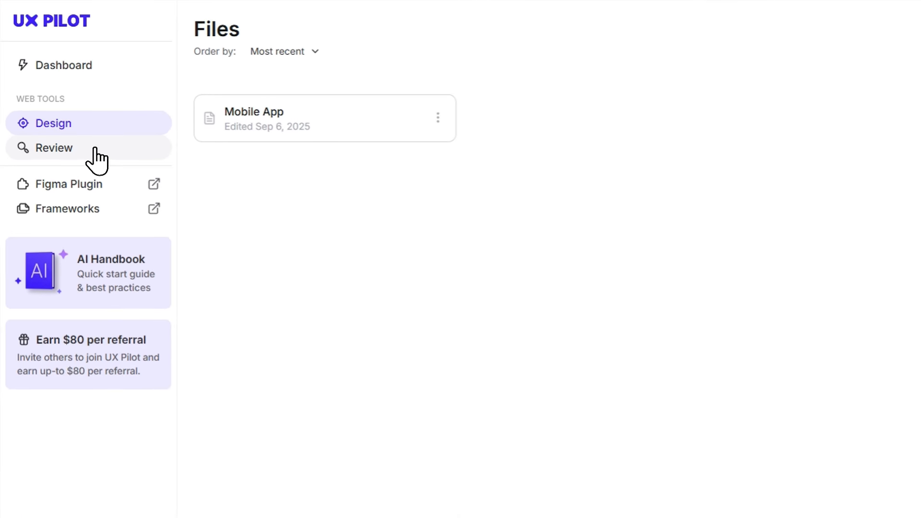
{"action": "left_click", "coordinate": [95, 148]}
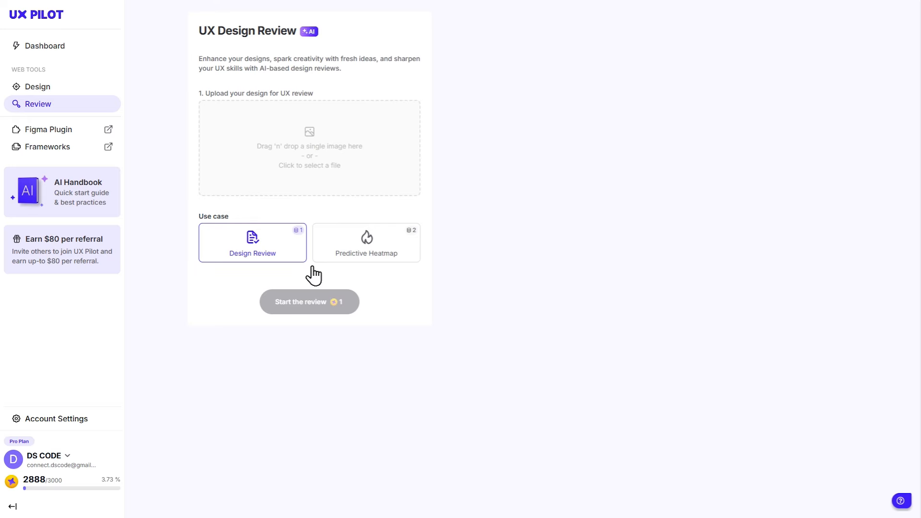
{"action": "left_click", "coordinate": [358, 242]}
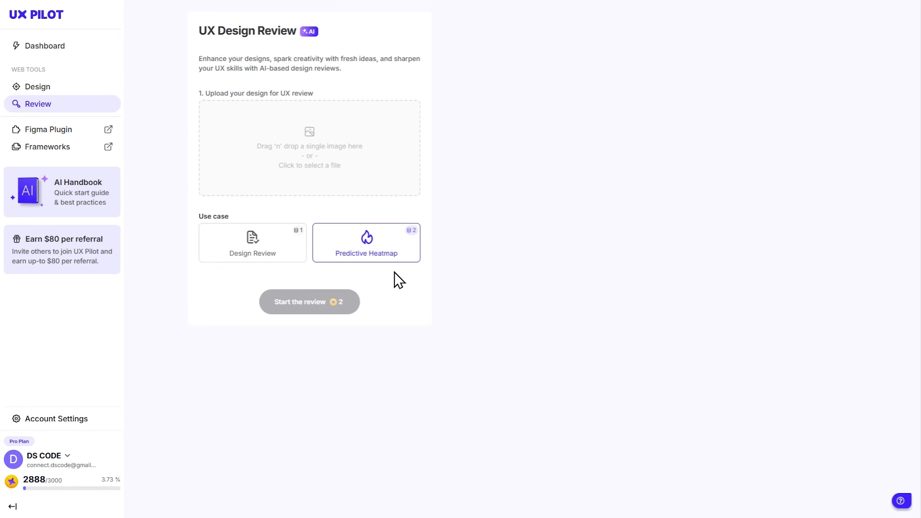
{"action": "left_click", "coordinate": [254, 252]}
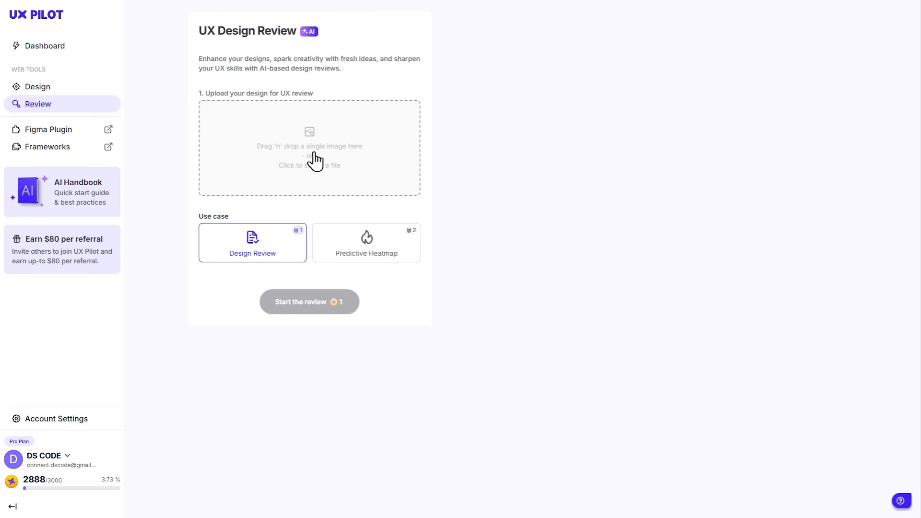
{"action": "left_click", "coordinate": [318, 153]}
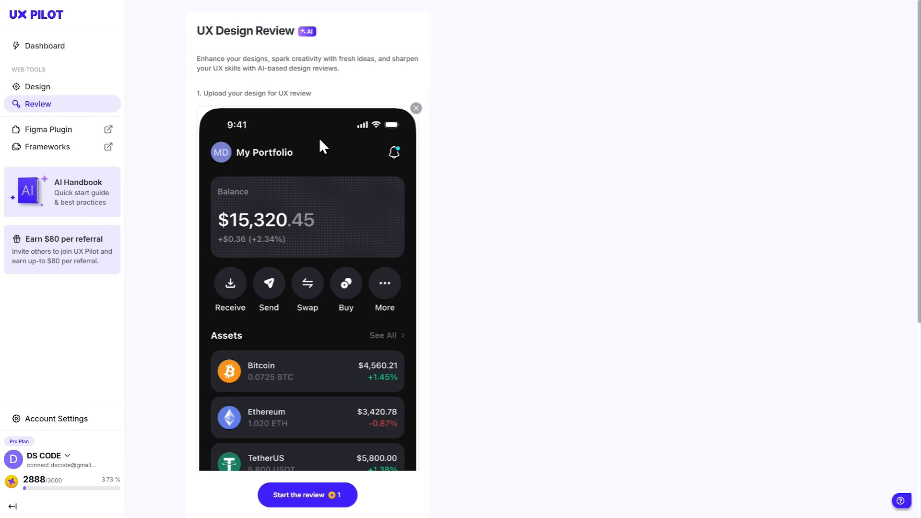
- Run a Design Review of the crypto-portfolio screen with the review scope left blank
{"action": "scroll", "coordinate": [445, 212], "scroll_direction": "down", "scroll_amount": 6}
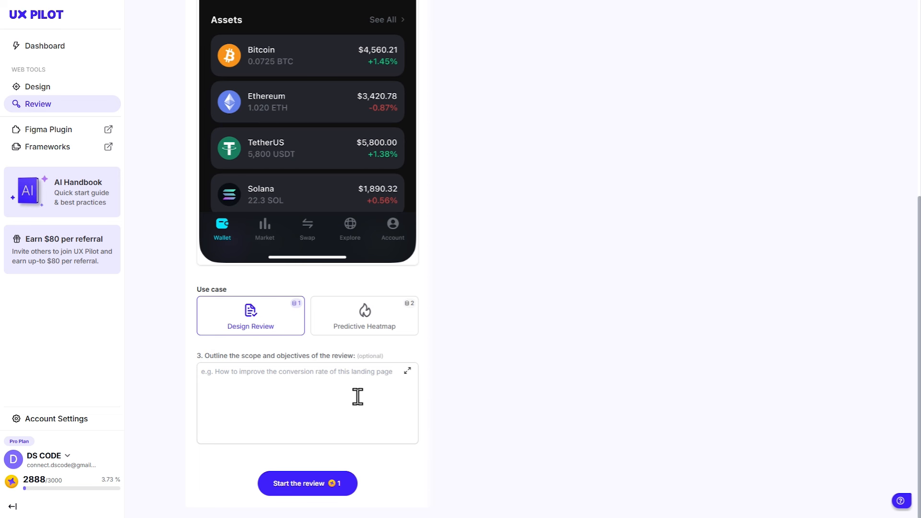
{"action": "left_click", "coordinate": [336, 392]}
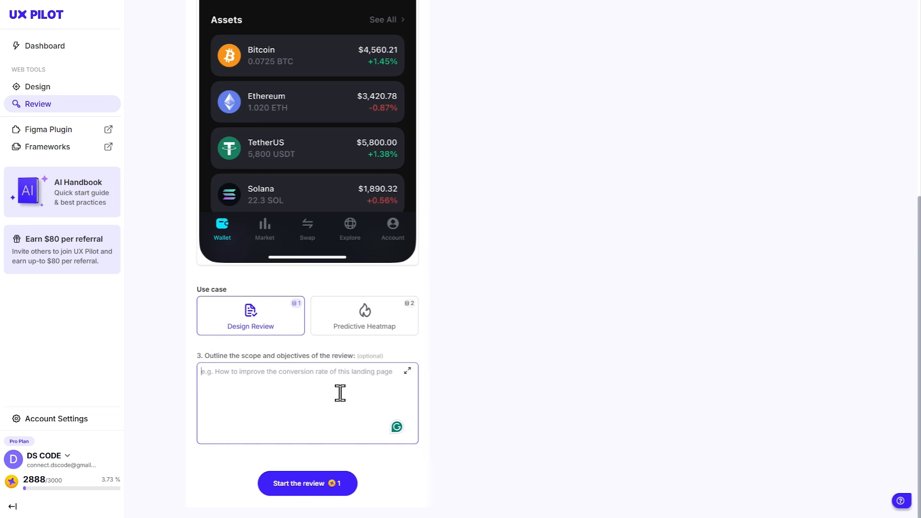
{"action": "left_click", "coordinate": [442, 422]}
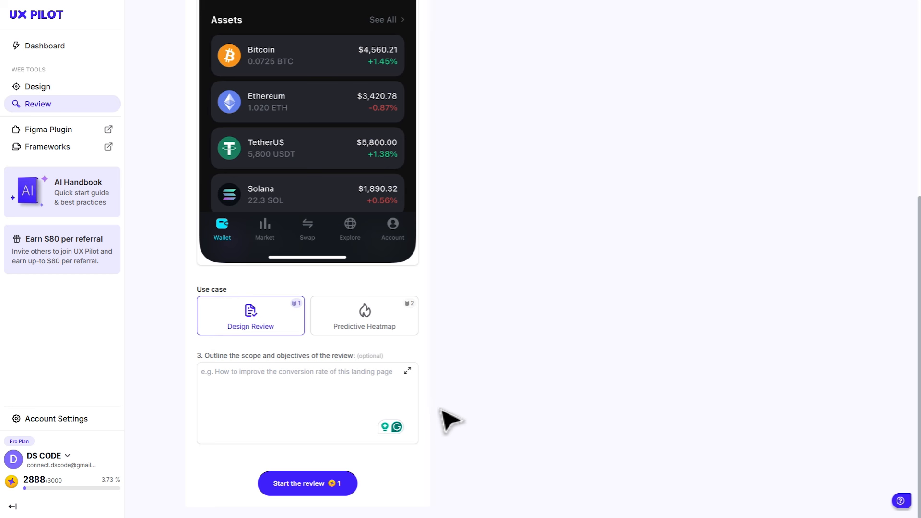
{"action": "left_click", "coordinate": [316, 483]}
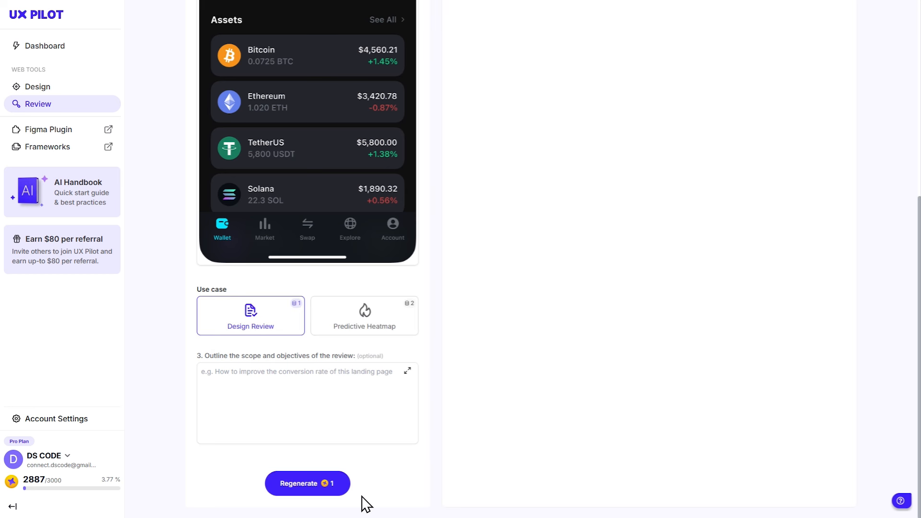
{"action": "scroll", "coordinate": [592, 403], "scroll_direction": "up", "scroll_amount": 7}
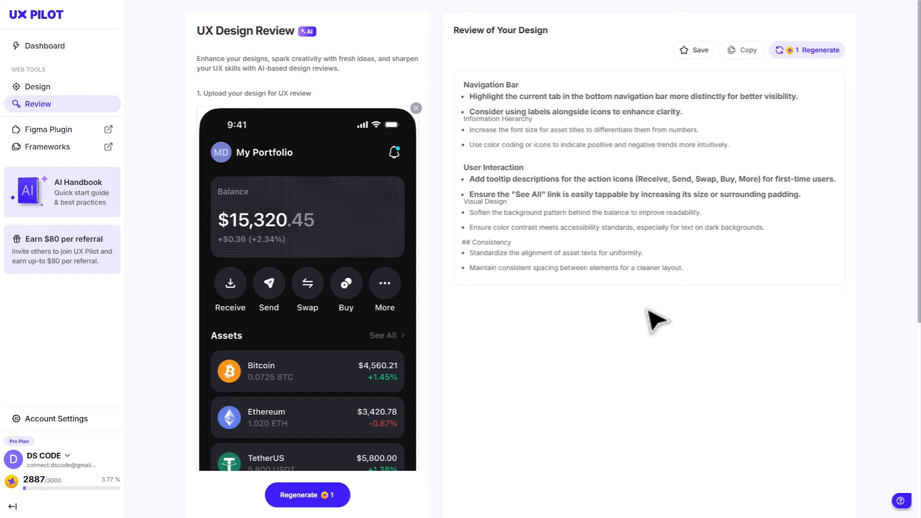
- Run a Predictive Heatmap review of the same screen and look over the attention results
{"action": "scroll", "coordinate": [657, 321], "scroll_direction": "down", "scroll_amount": 6}
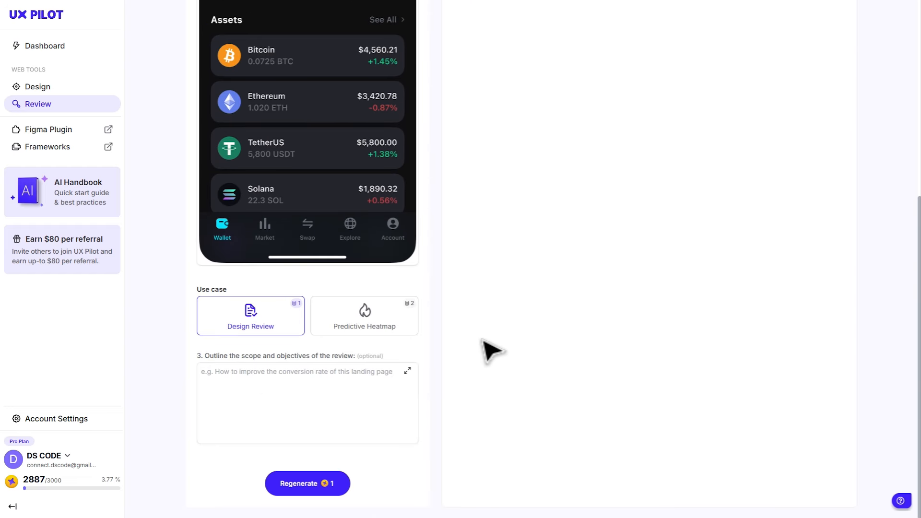
{"action": "left_click", "coordinate": [376, 319]}
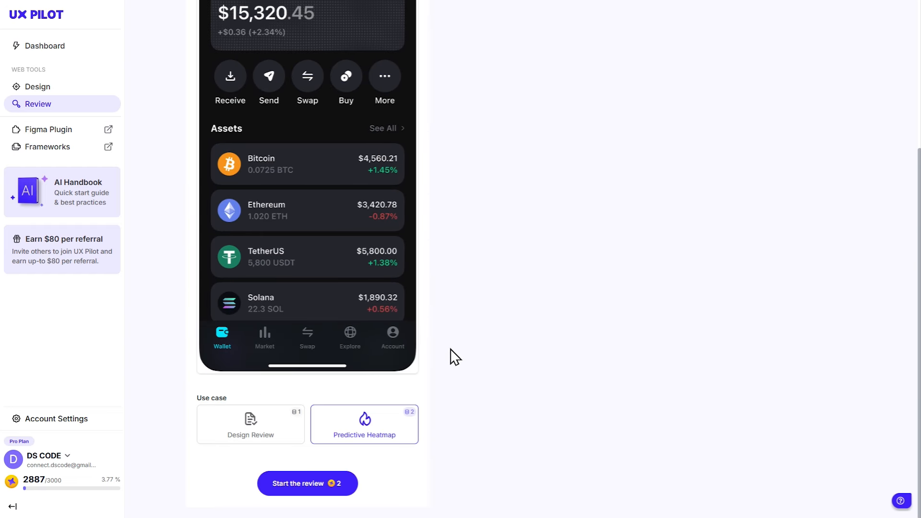
{"action": "left_click", "coordinate": [314, 478]}
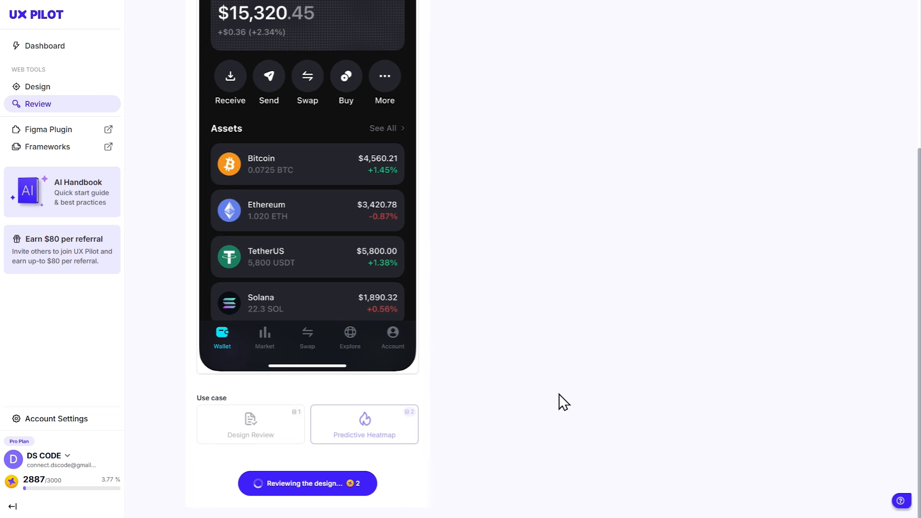
{"action": "scroll", "coordinate": [649, 366], "scroll_direction": "up", "scroll_amount": 4}
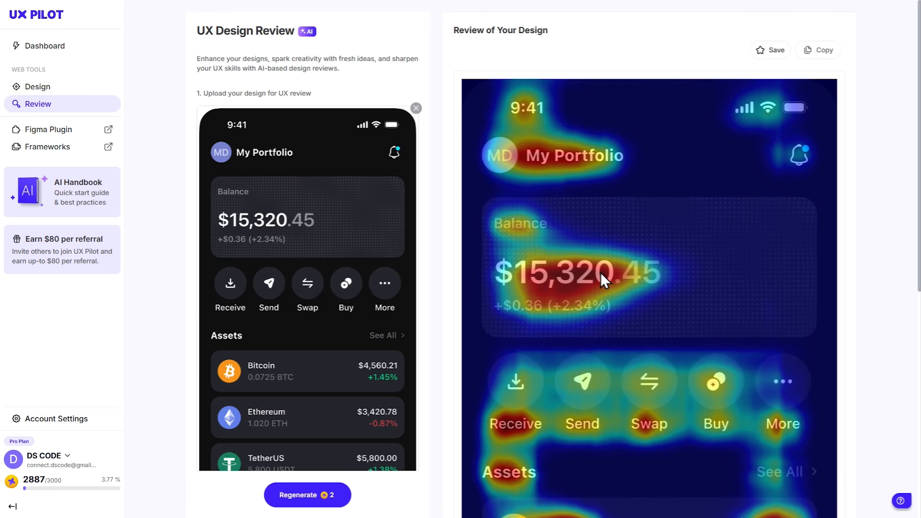
{"action": "scroll", "coordinate": [666, 254], "scroll_direction": "down", "scroll_amount": 7}
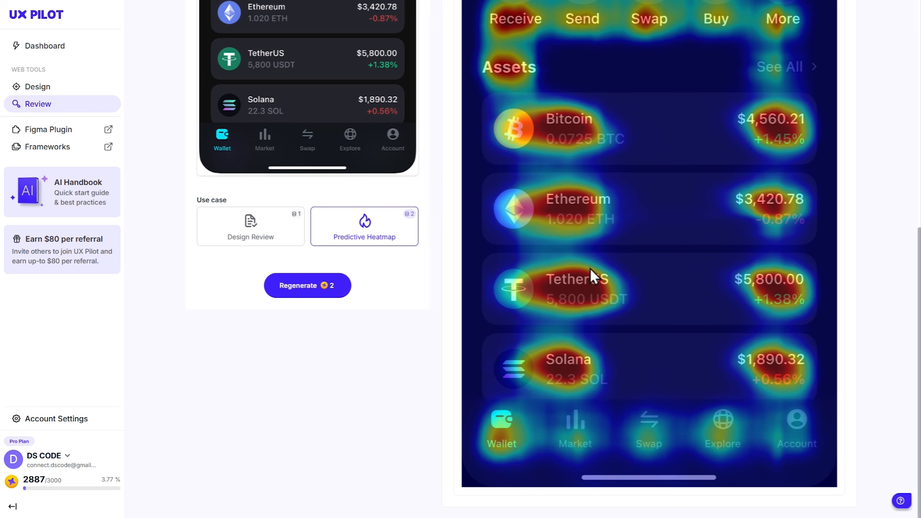
{"action": "scroll", "coordinate": [648, 215], "scroll_direction": "up", "scroll_amount": 7}
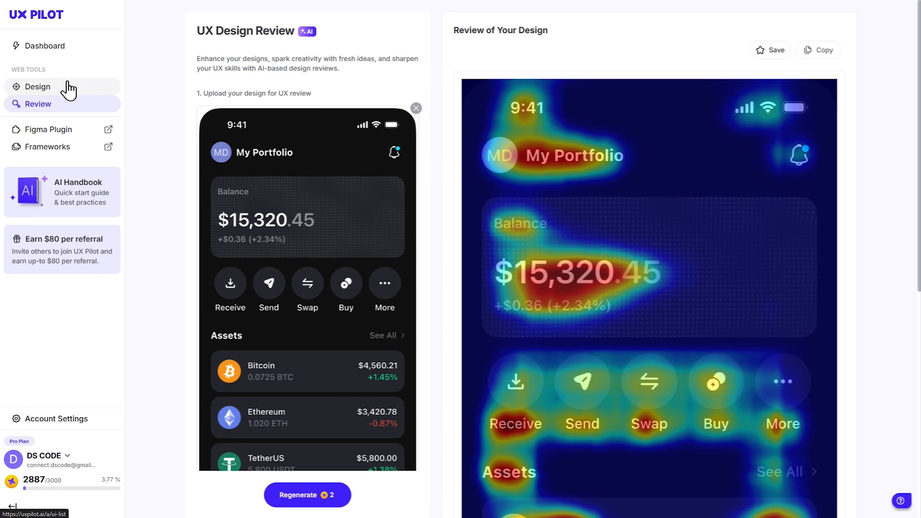
- Create a design file named 'Mobile app' and switch its use case to Hifi Designs
{"action": "left_click", "coordinate": [69, 89]}
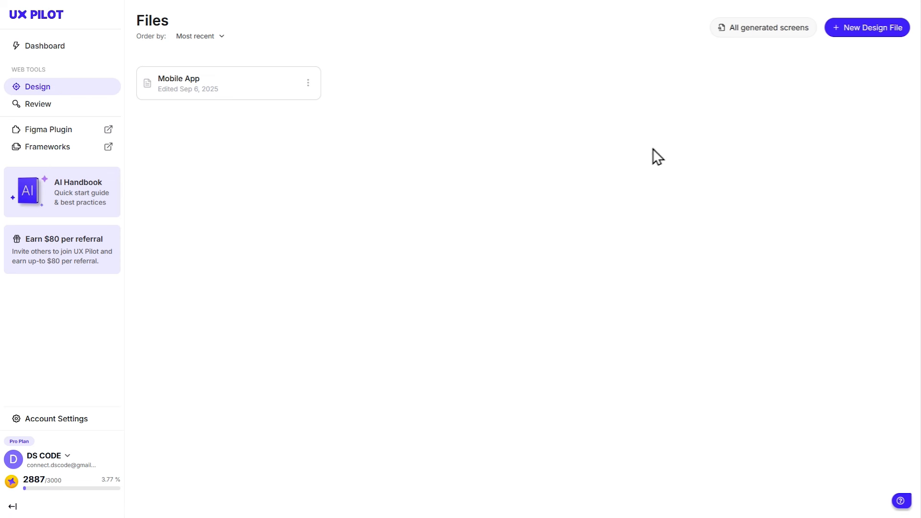
{"action": "left_click", "coordinate": [859, 44]}
{"action": "left_click", "coordinate": [520, 206]}
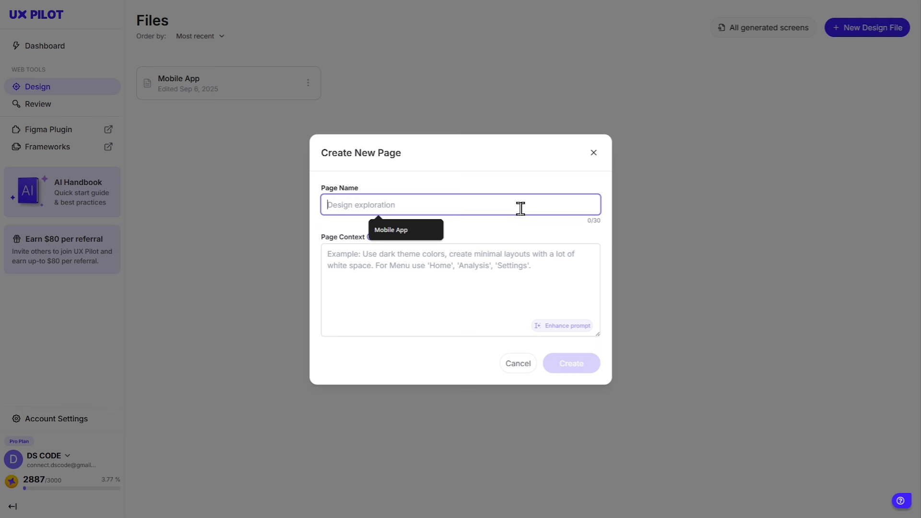
{"action": "type", "text": "Mobile app"}
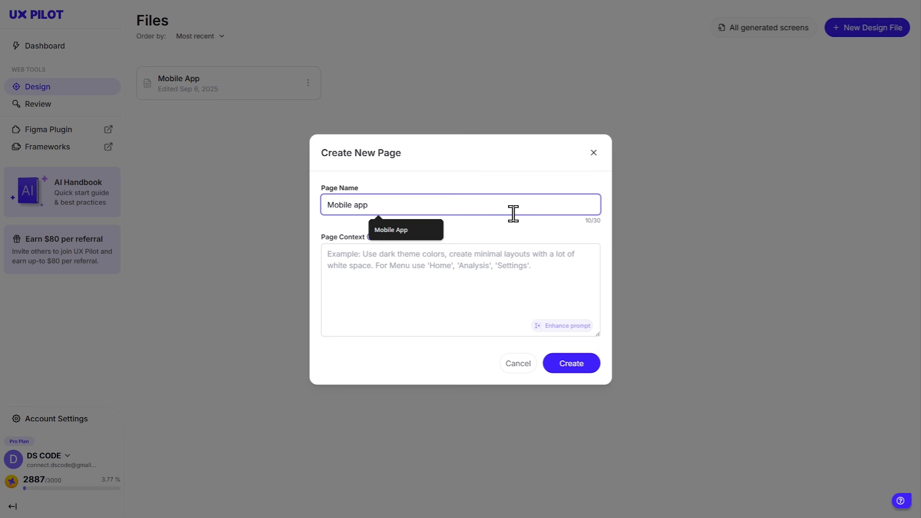
{"action": "left_click", "coordinate": [565, 364]}
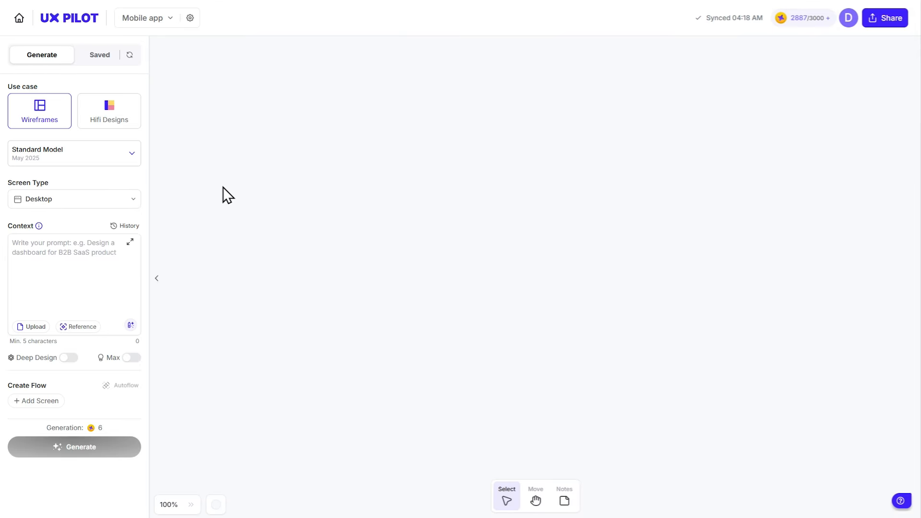
{"action": "left_click", "coordinate": [114, 120]}
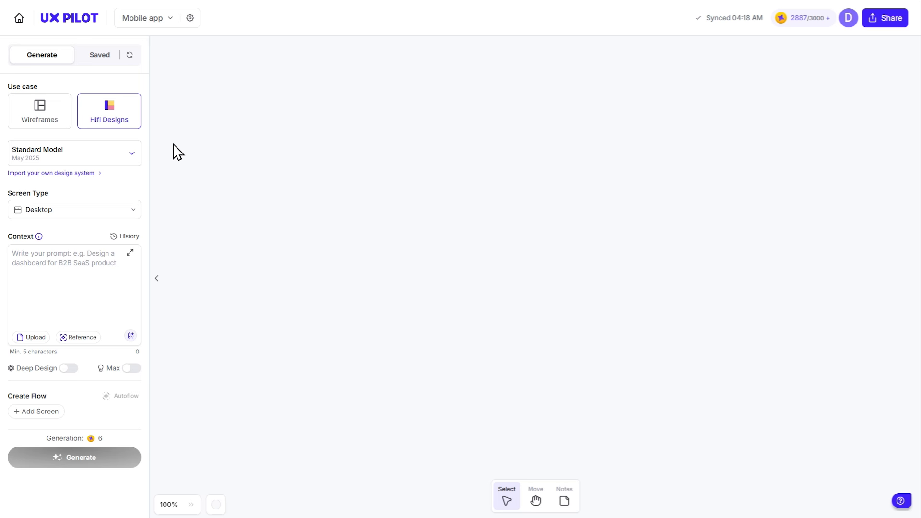
- Auto-generate a Mobile app flow for 'Design a shopping app onboarding flow' with Deep Design and Max quality
{"action": "left_click", "coordinate": [117, 209]}
{"action": "left_click", "coordinate": [95, 244]}
{"action": "left_click", "coordinate": [89, 270]}
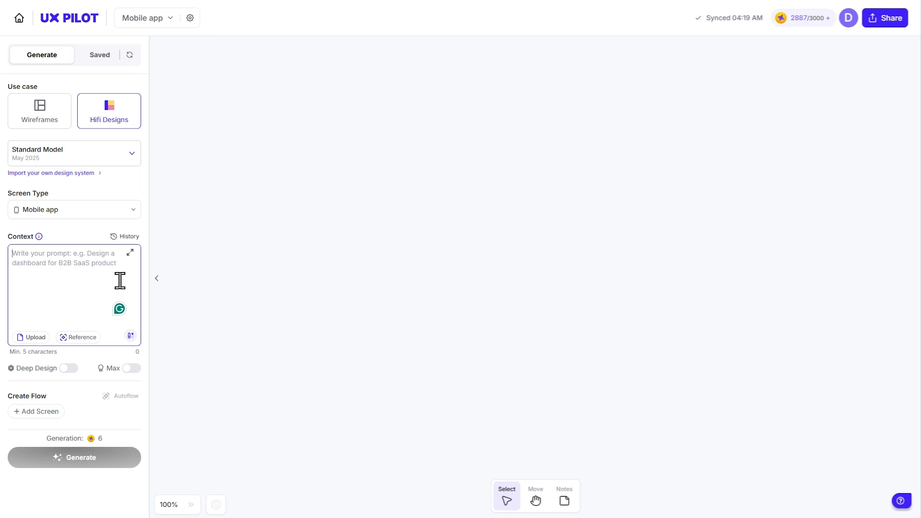
{"action": "type", "text": "Design a shop"}
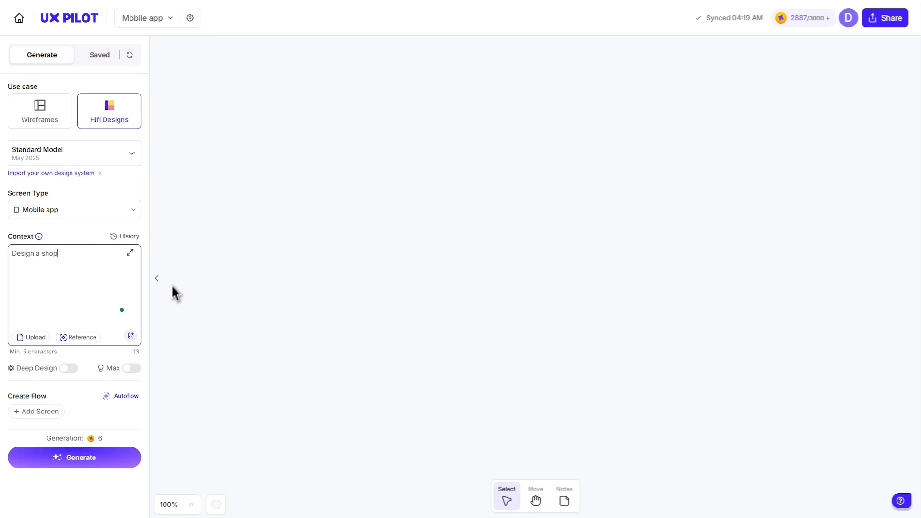
{"action": "type", "text": "ping app onboarding flow"}
{"action": "left_click", "coordinate": [65, 370]}
{"action": "left_click", "coordinate": [129, 369]}
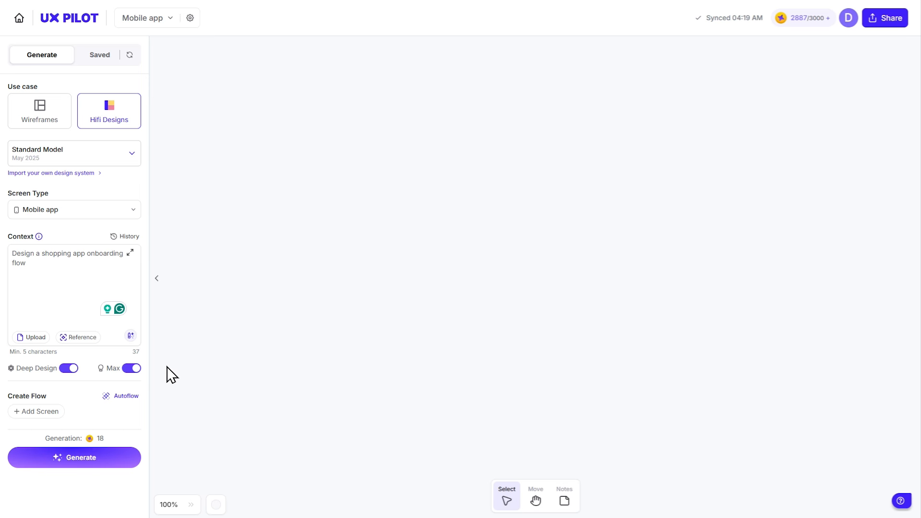
{"action": "left_click", "coordinate": [132, 396]}
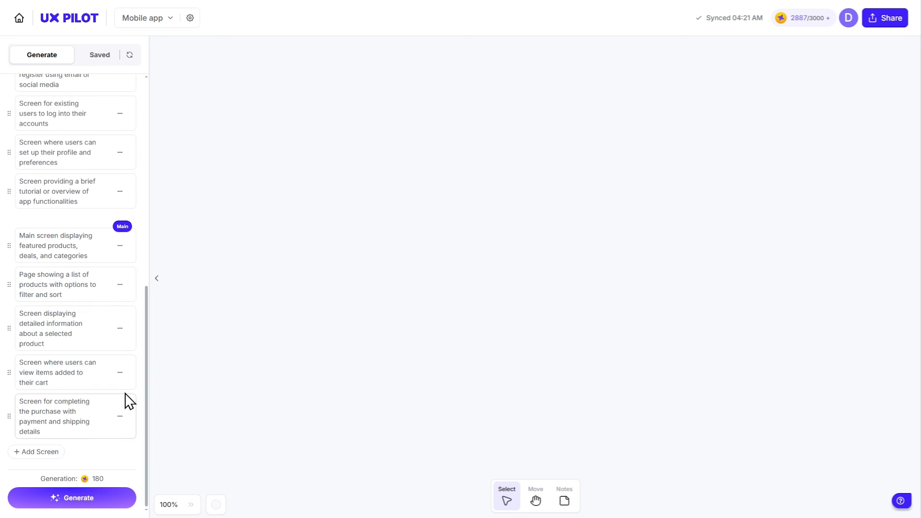
- Remove the main, product list, product detail, cart and checkout screens from the flow
{"action": "scroll", "coordinate": [123, 402], "scroll_direction": "up", "scroll_amount": 4}
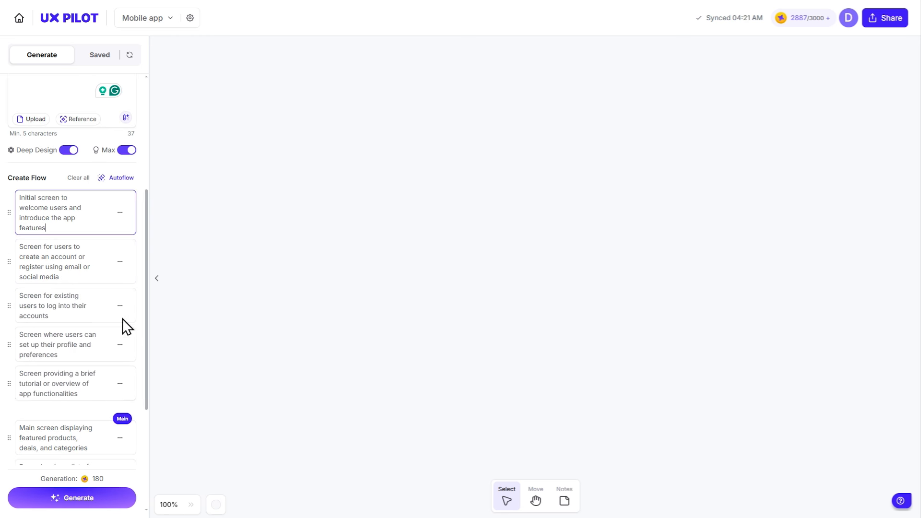
{"action": "scroll", "coordinate": [139, 370], "scroll_direction": "down", "scroll_amount": 4}
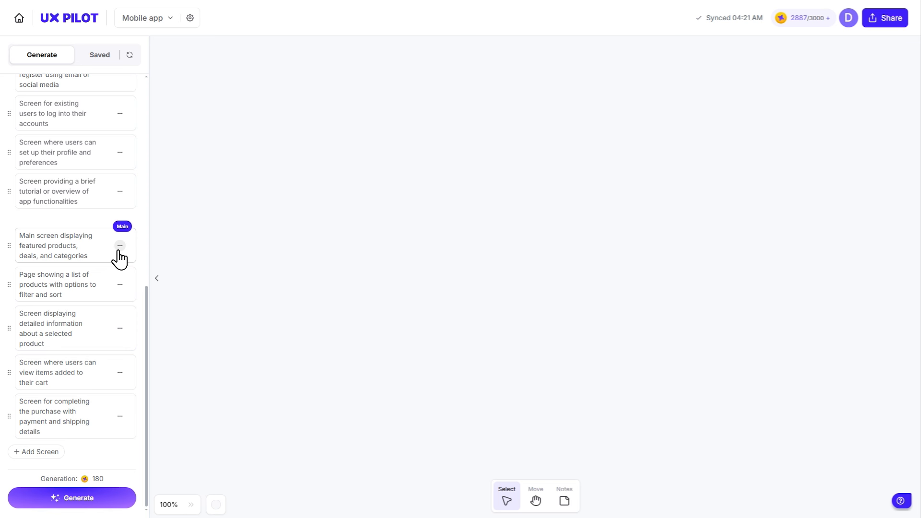
{"action": "left_click", "coordinate": [120, 245]}
{"action": "left_click", "coordinate": [120, 284]}
{"action": "left_click", "coordinate": [120, 328]}
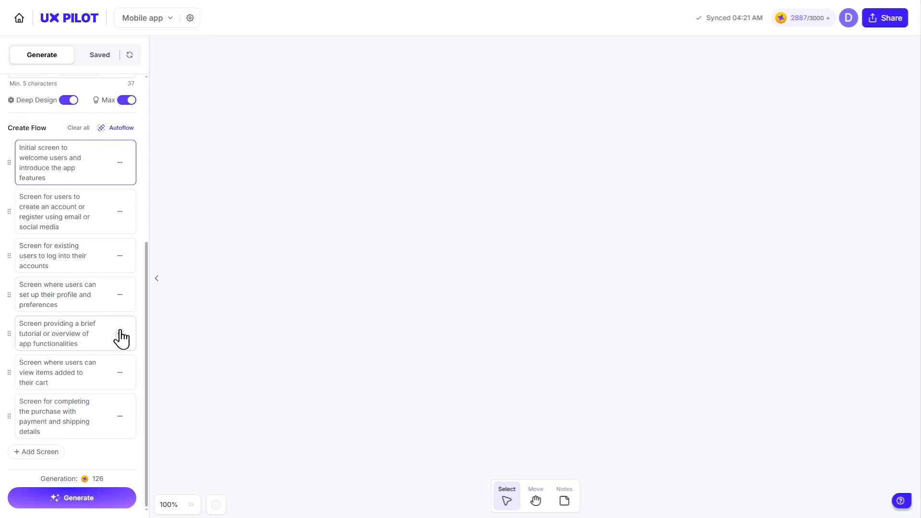
{"action": "left_click", "coordinate": [120, 372]}
{"action": "left_click", "coordinate": [120, 416]}
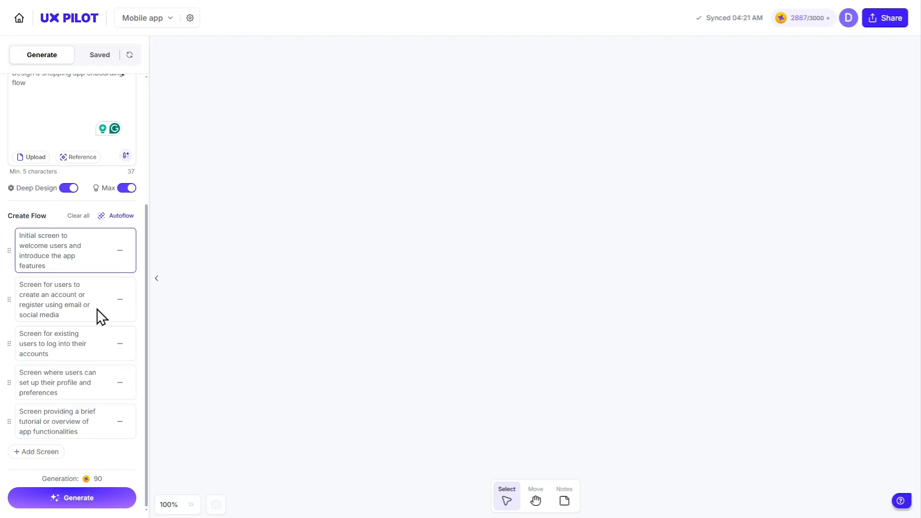
- Generate the Welcome, Signup, Login, Profile Setup and Tutorial screens and select all five
{"action": "left_click", "coordinate": [102, 498]}
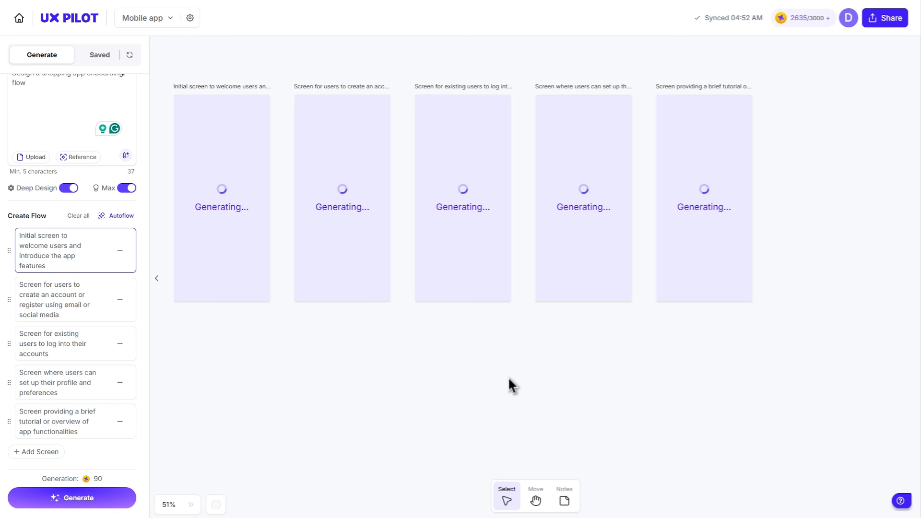
{"action": "left_click_drag", "start_coordinate": [530, 384], "coordinate": [550, 396]}
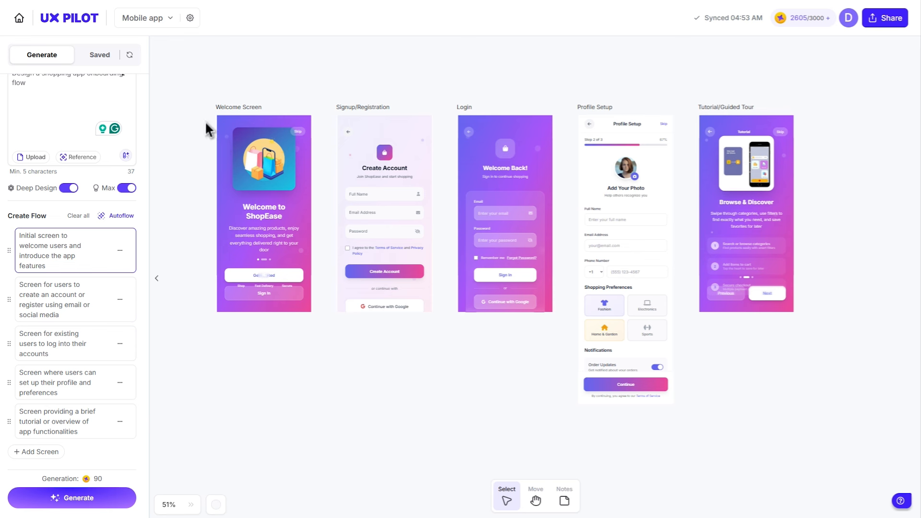
{"action": "left_click_drag", "start_coordinate": [196, 107], "coordinate": [822, 444]}
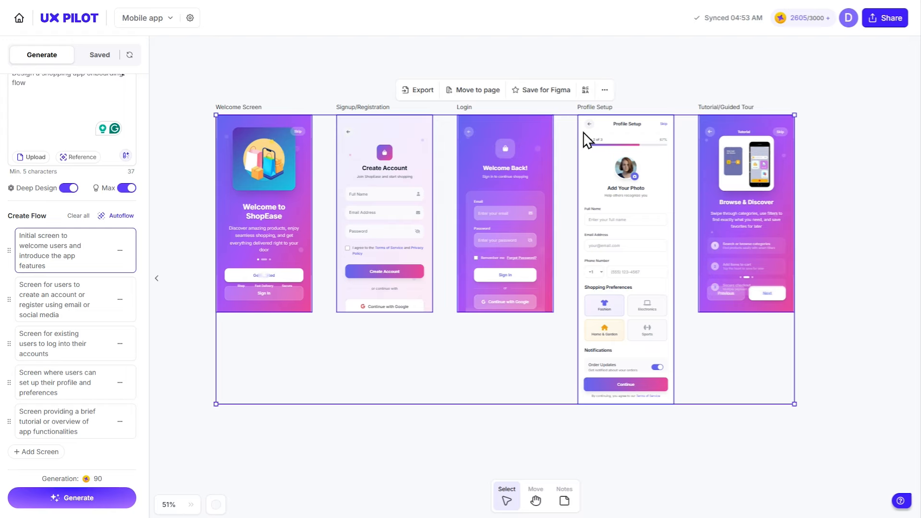
- Change the font of the five onboarding screens to Poppins and save the styling
{"action": "left_click", "coordinate": [584, 92]}
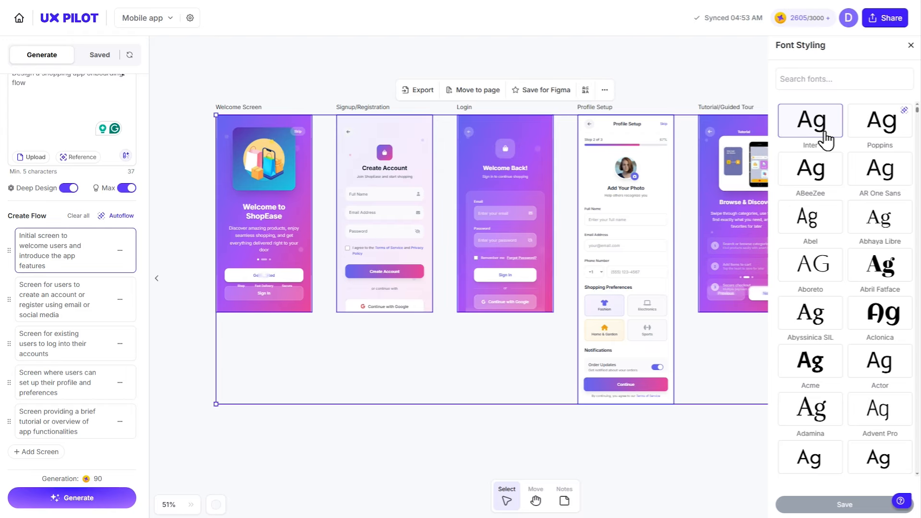
{"action": "left_click", "coordinate": [877, 133]}
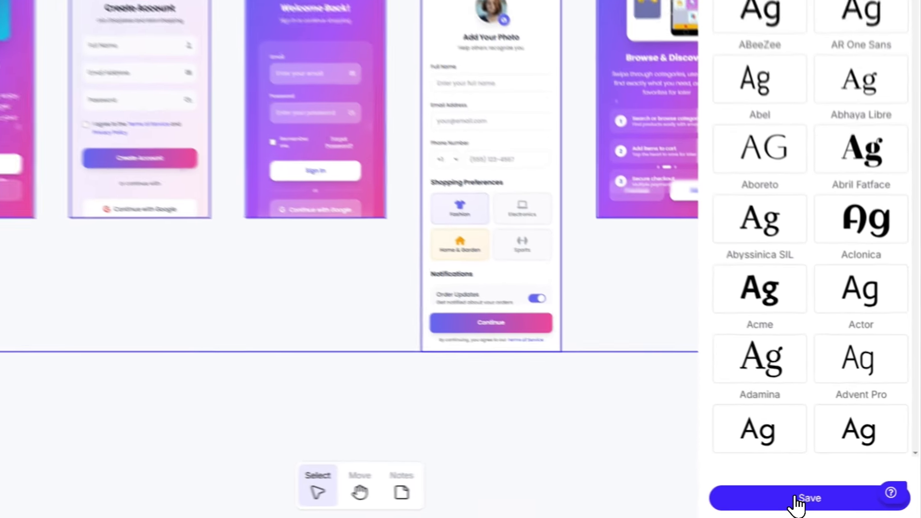
{"action": "left_click", "coordinate": [844, 504]}
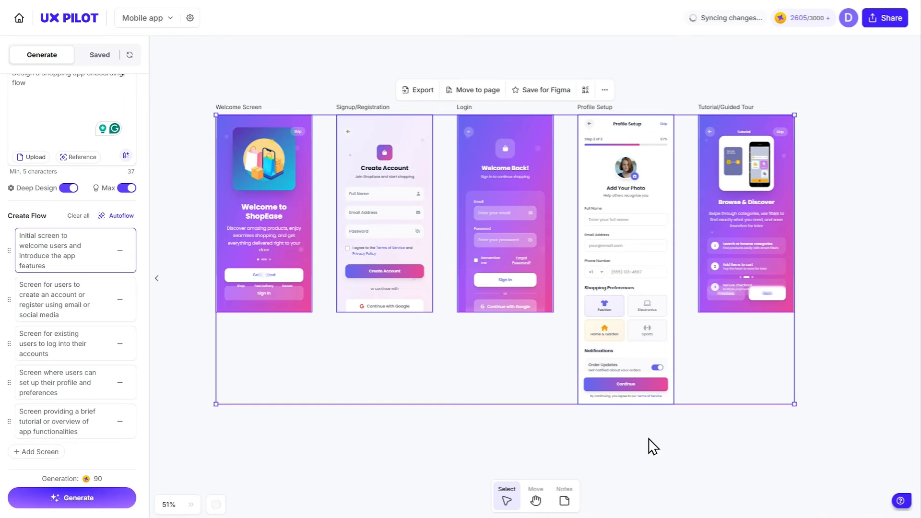
- Check the available export file types without exporting, then save the screens for Figma
{"action": "left_click", "coordinate": [423, 91]}
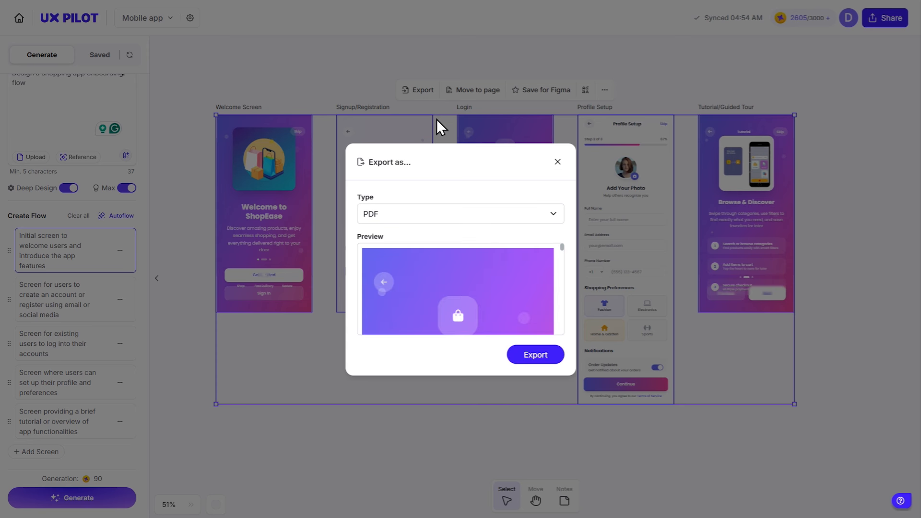
{"action": "left_click", "coordinate": [462, 214]}
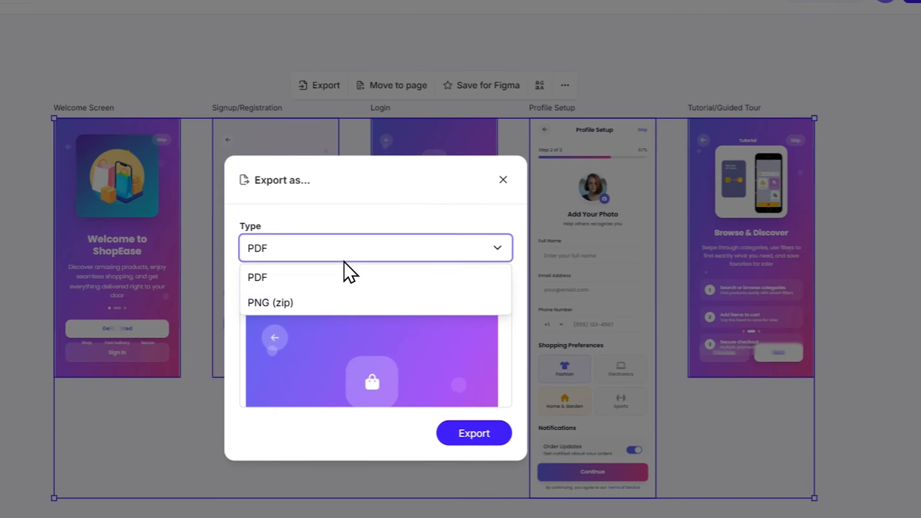
{"action": "left_click", "coordinate": [494, 186]}
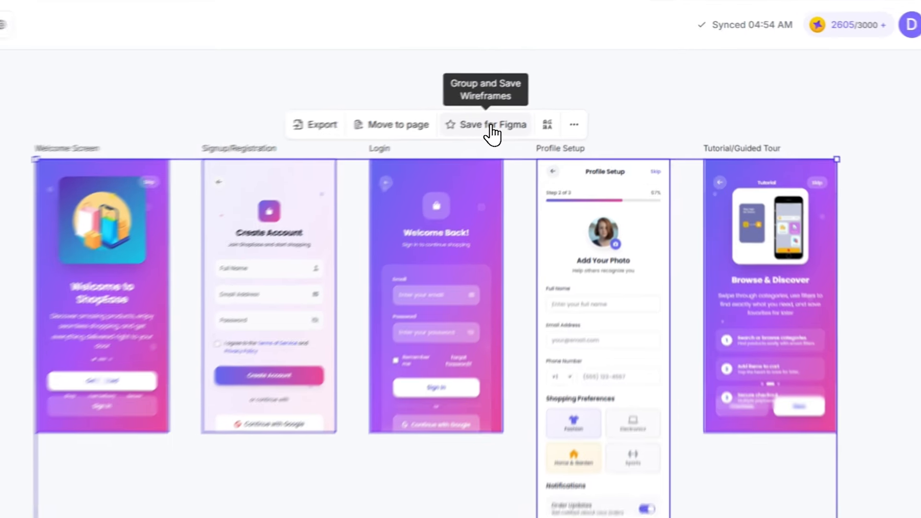
{"action": "left_click", "coordinate": [545, 92]}
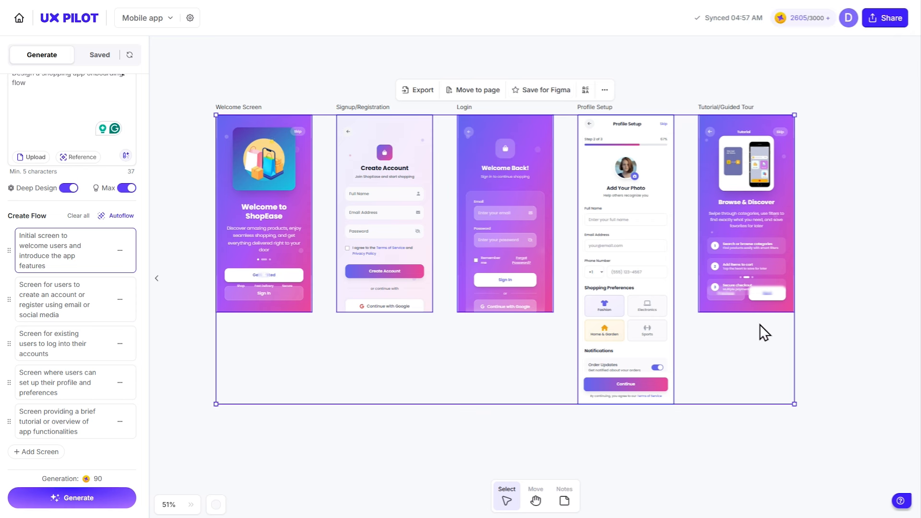
{"action": "left_click", "coordinate": [815, 370]}
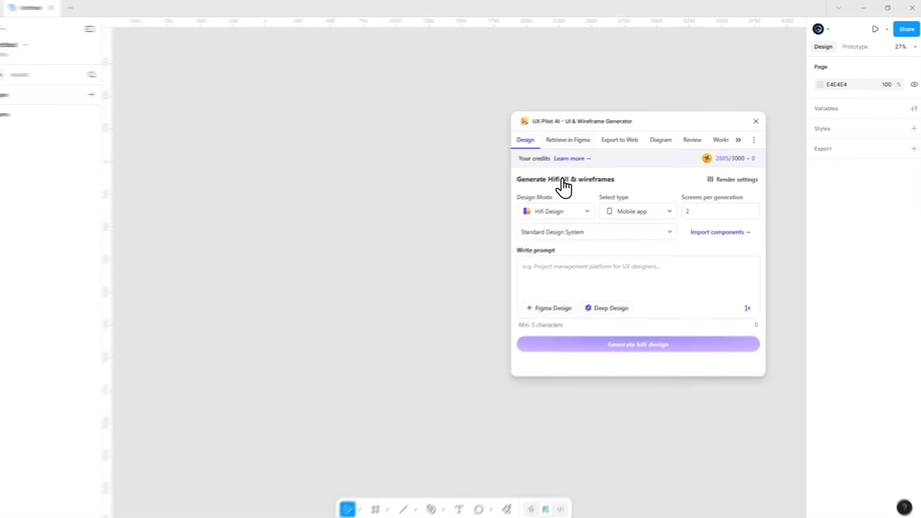
- Retrieve the Group 3 screens from the UX Pilot plugin onto the Figma canvas and center them
{"action": "left_click", "coordinate": [556, 141]}
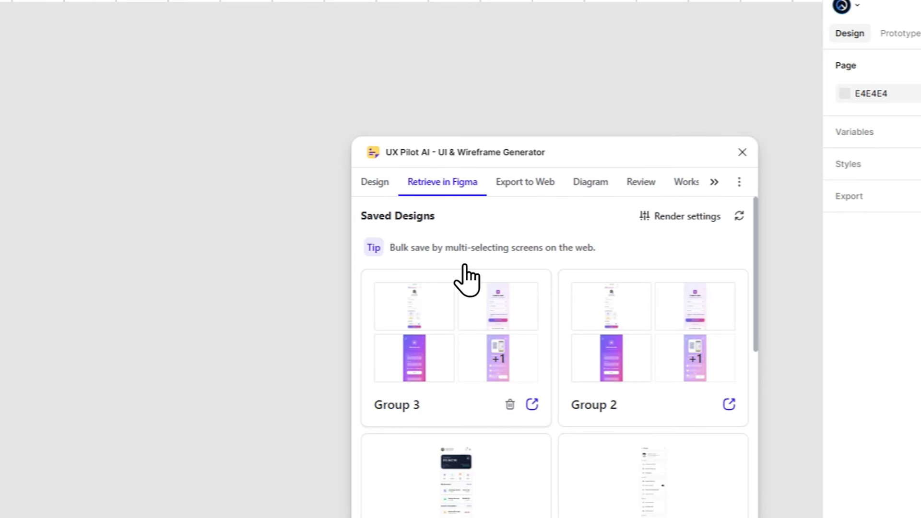
{"action": "left_click", "coordinate": [480, 331]}
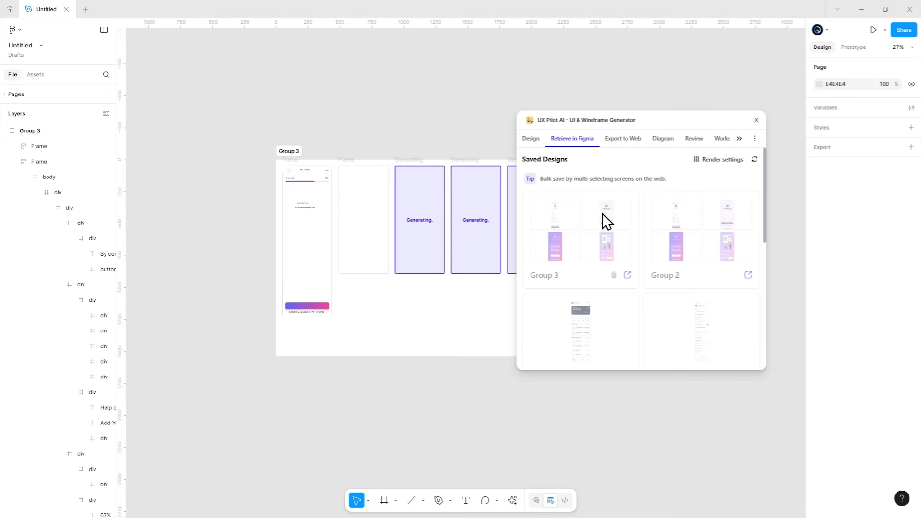
{"action": "left_click_drag", "start_coordinate": [624, 122], "coordinate": [730, 135]}
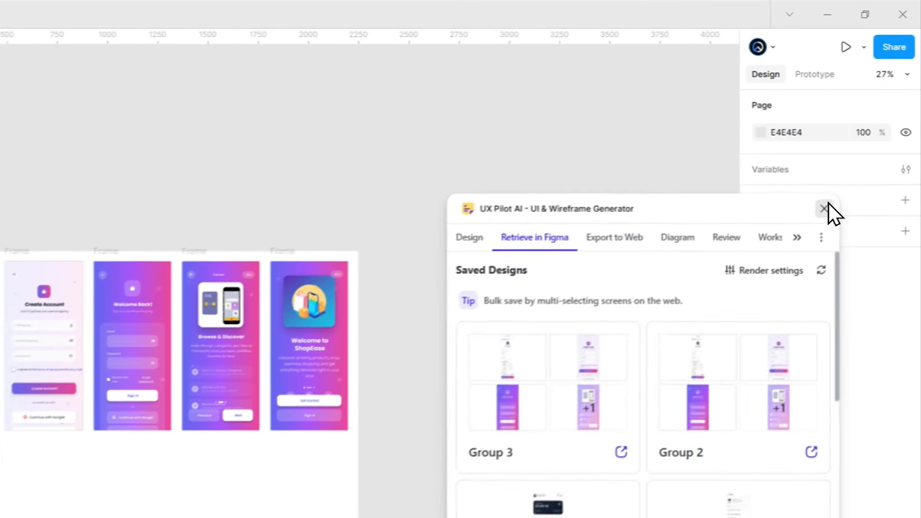
{"action": "left_click", "coordinate": [860, 132]}
{"action": "left_click_drag", "start_coordinate": [499, 275], "coordinate": [555, 273]}
{"action": "scroll", "coordinate": [502, 280], "scroll_direction": "up", "scroll_amount": 5}
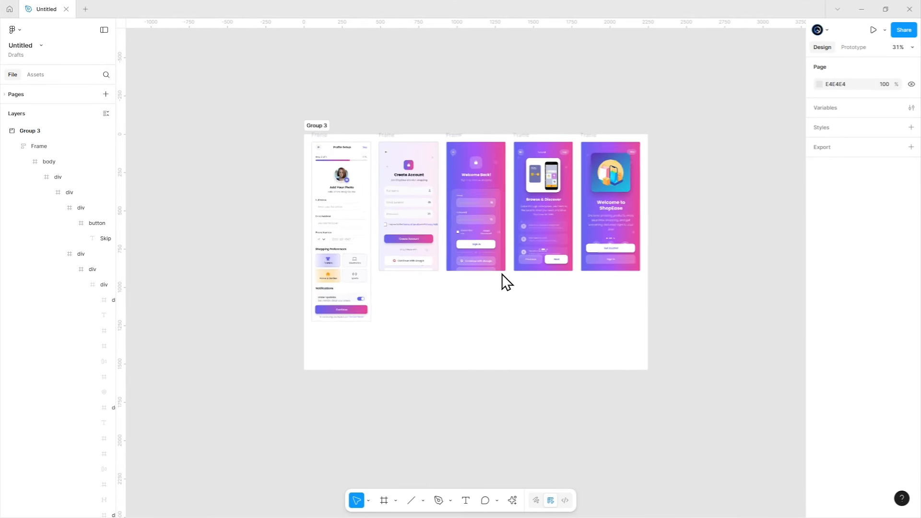
{"action": "left_click_drag", "start_coordinate": [499, 274], "coordinate": [503, 300]}
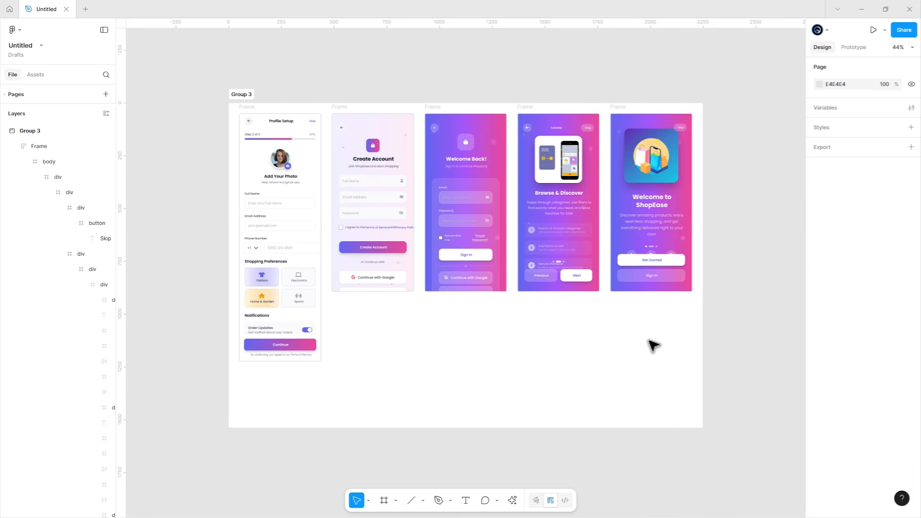
- Mark Group 3 as Ready for dev
{"action": "left_click", "coordinate": [245, 95]}
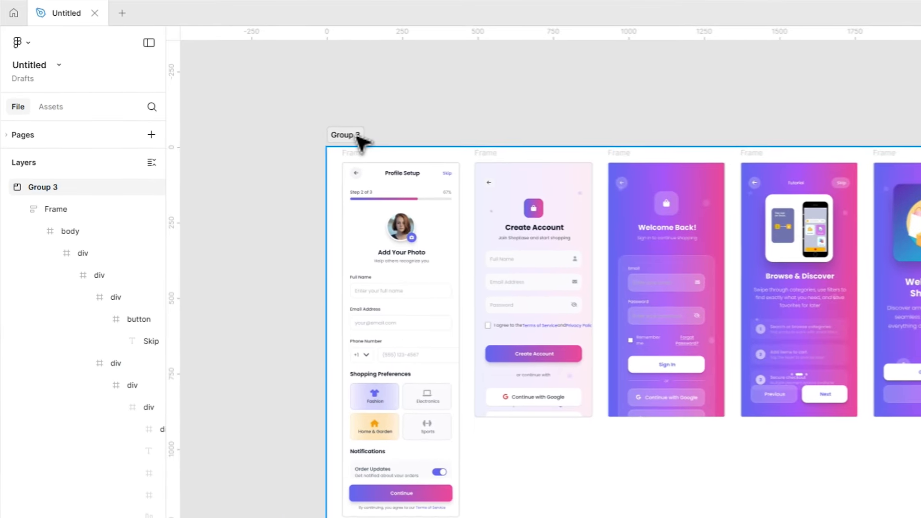
{"action": "left_click", "coordinate": [379, 136]}
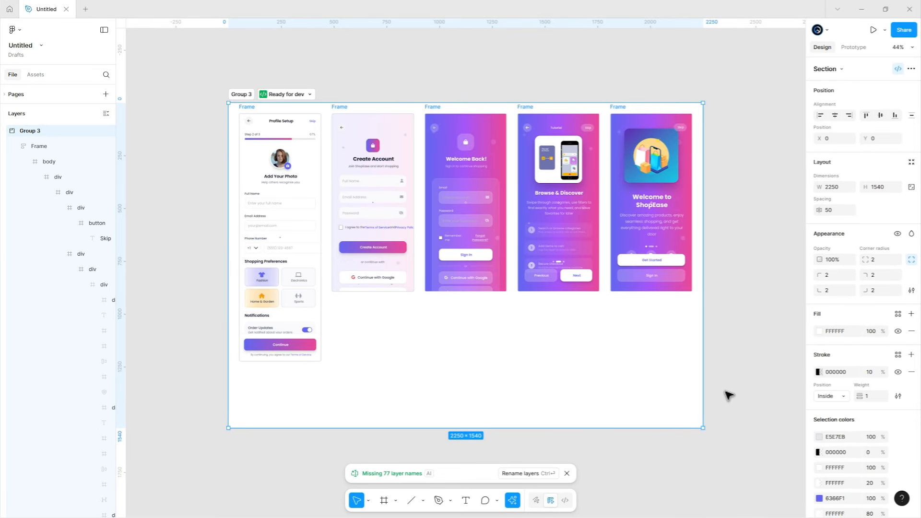
{"action": "left_click", "coordinate": [738, 397]}
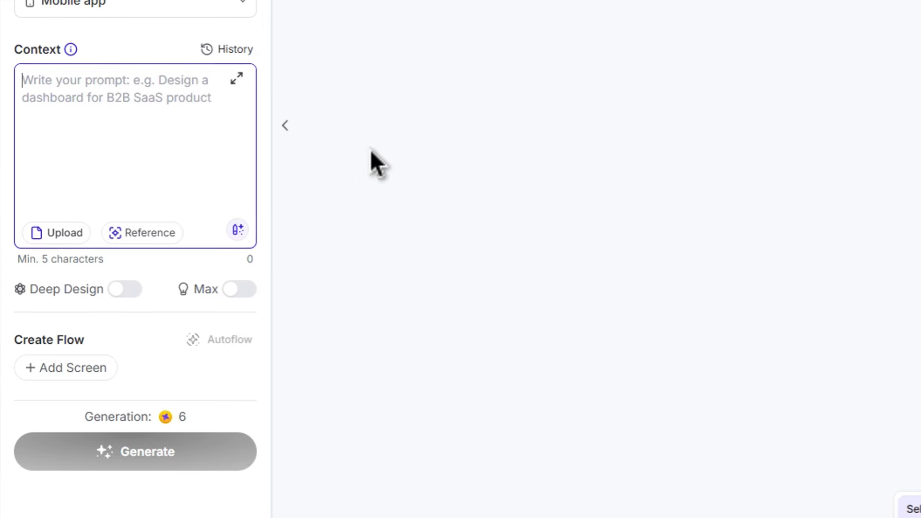
- Generate screens from the 'E-commerce App' context prompt and save the results for Figma
{"action": "type", "text": "E-commerce App"}
{"action": "left_click", "coordinate": [235, 450]}
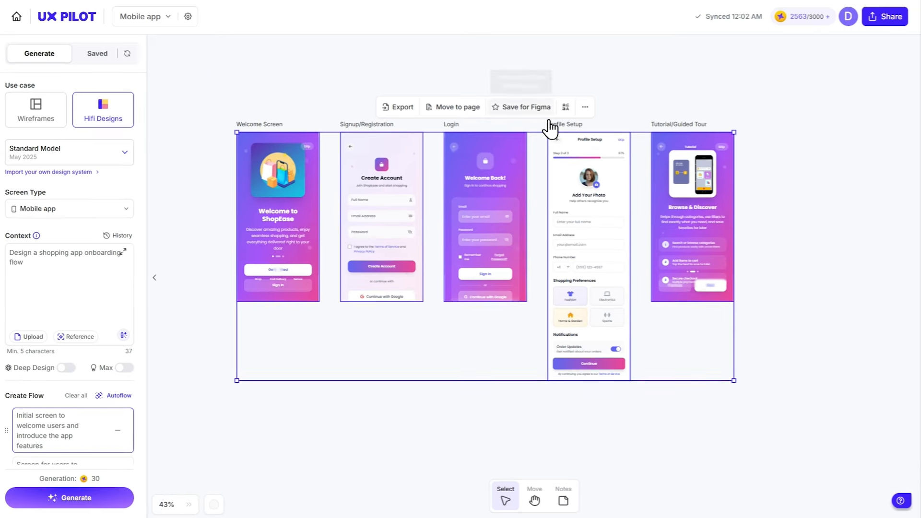
{"action": "left_click", "coordinate": [536, 107]}
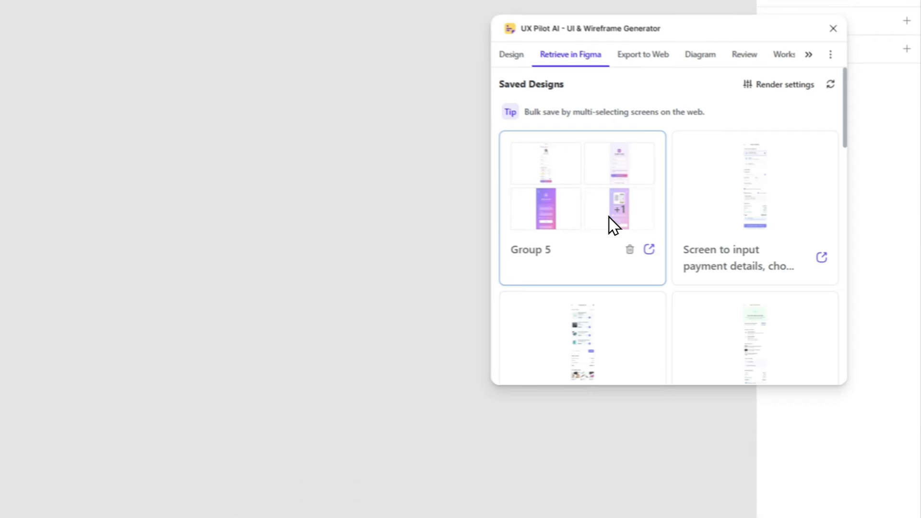
- Insert the Group 5 screens onto the Figma canvas and zoom in to frame them
{"action": "left_click", "coordinate": [609, 216]}
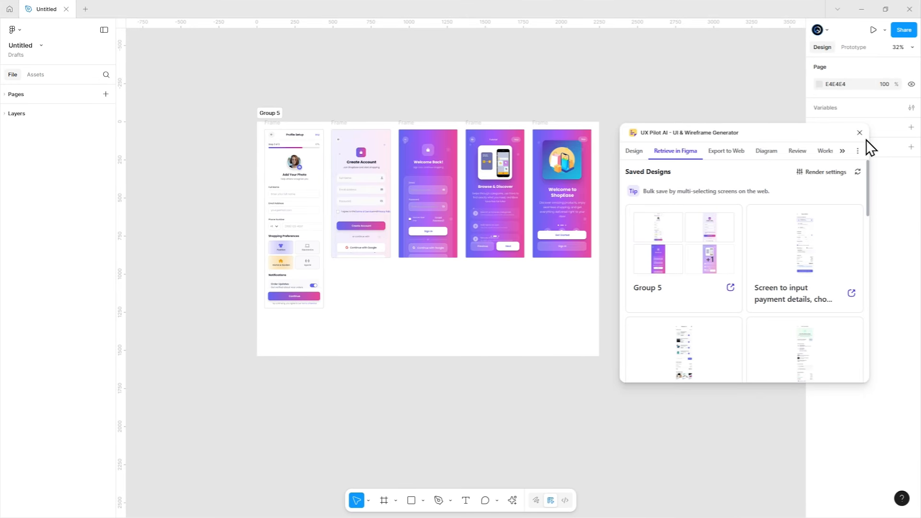
{"action": "left_click", "coordinate": [860, 133]}
{"action": "left_click_drag", "start_coordinate": [616, 234], "coordinate": [670, 233]}
{"action": "scroll", "coordinate": [472, 274], "scroll_direction": "up", "scroll_amount": 3}
{"action": "left_click_drag", "start_coordinate": [458, 284], "coordinate": [475, 298]}
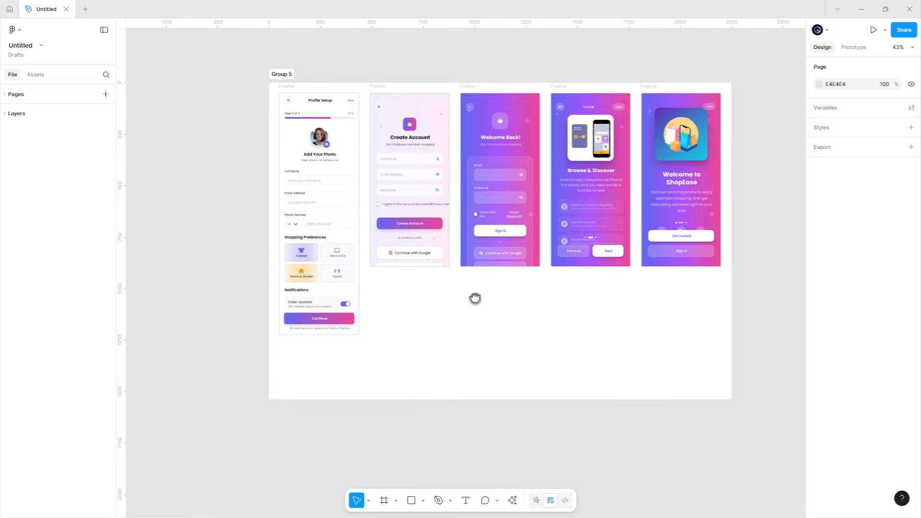
{"action": "scroll", "coordinate": [510, 333], "scroll_direction": "up", "scroll_amount": 1}
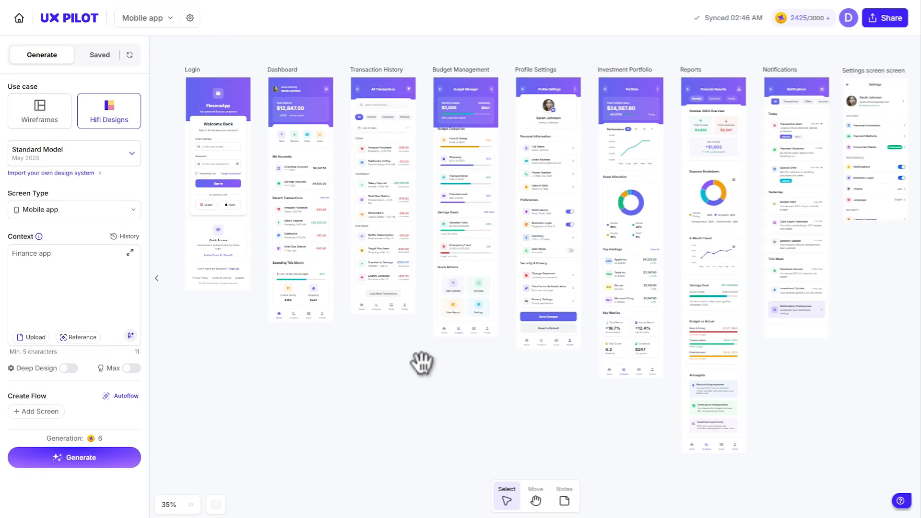
{"action": "left_click_drag", "start_coordinate": [421, 363], "coordinate": [288, 362]}
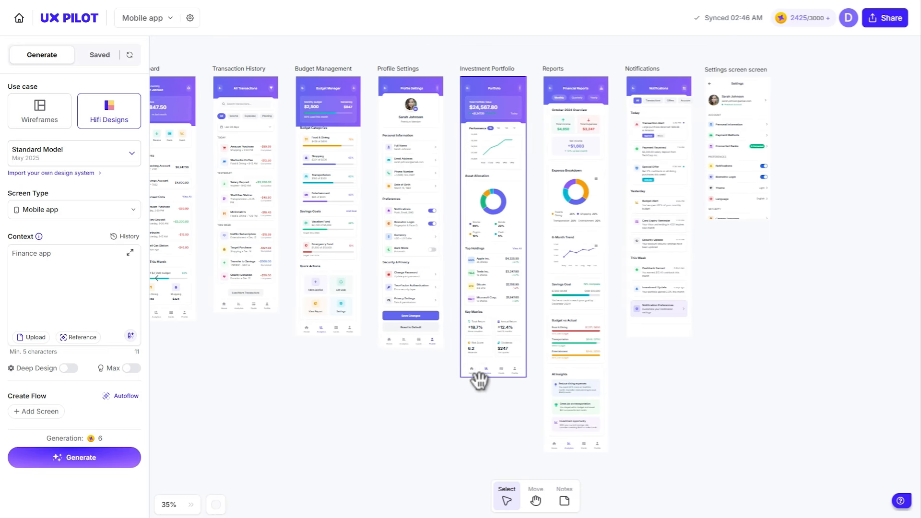
{"action": "left_click_drag", "start_coordinate": [479, 381], "coordinate": [357, 382]}
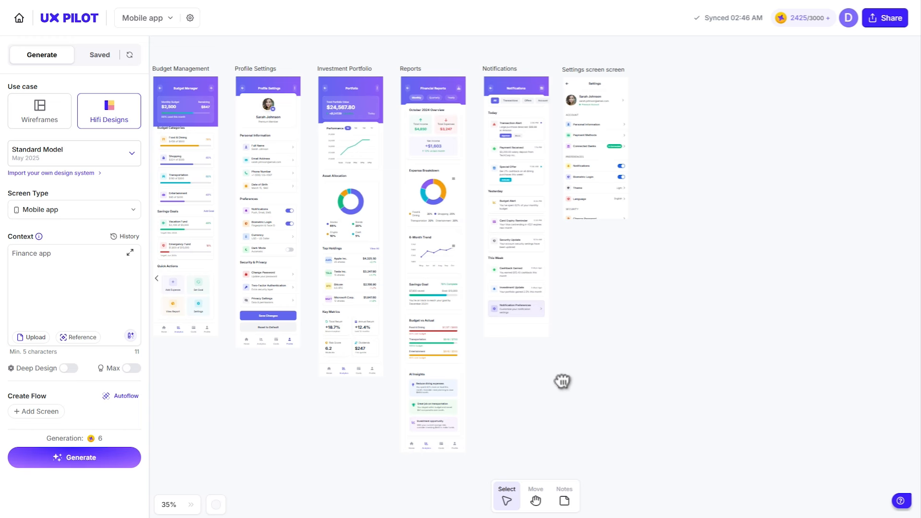
{"action": "left_click_drag", "start_coordinate": [562, 381], "coordinate": [761, 384]}
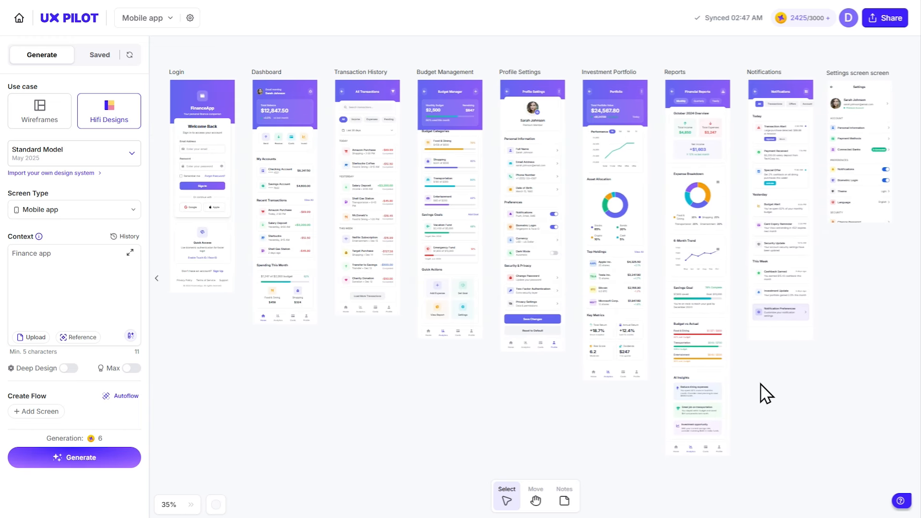